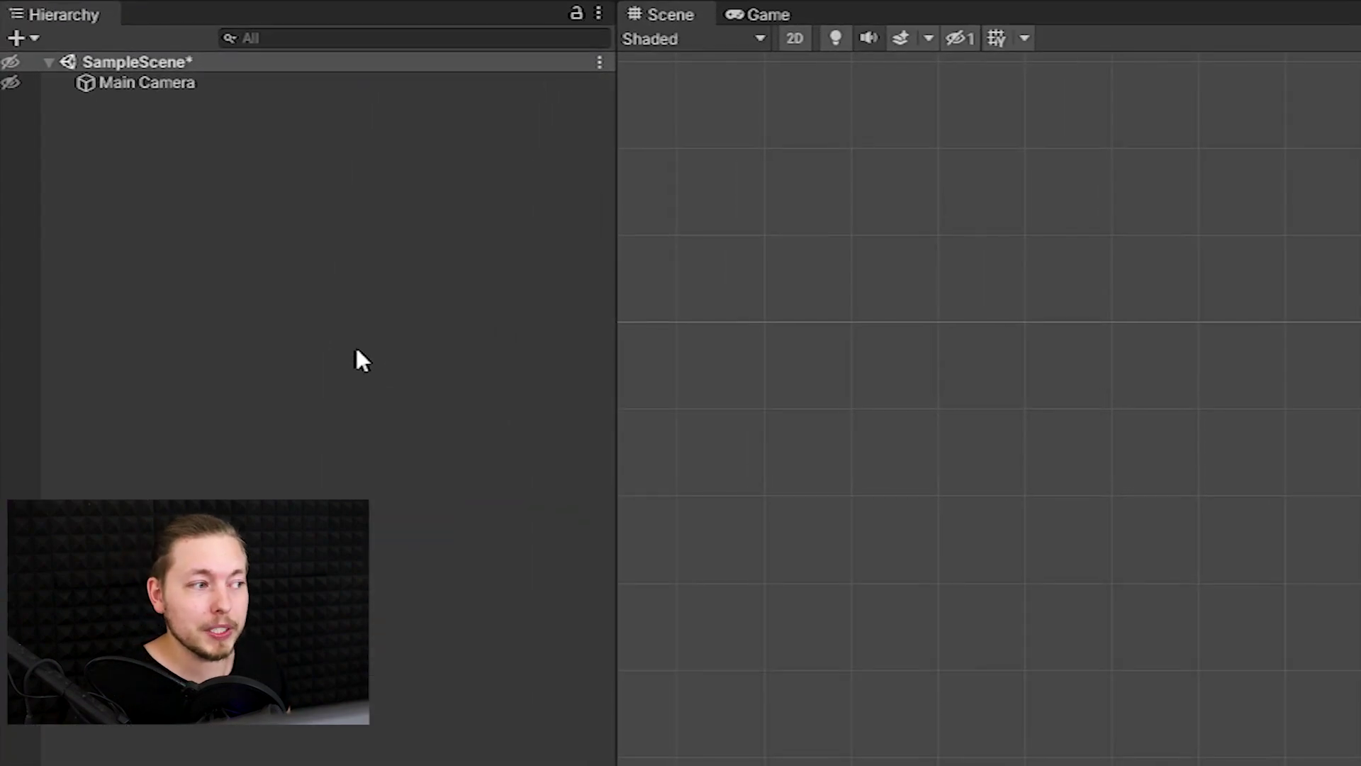
Create a 2D square sprite in SampleScene and name it Player
{"action": "right_click", "coordinate": [356, 350]}
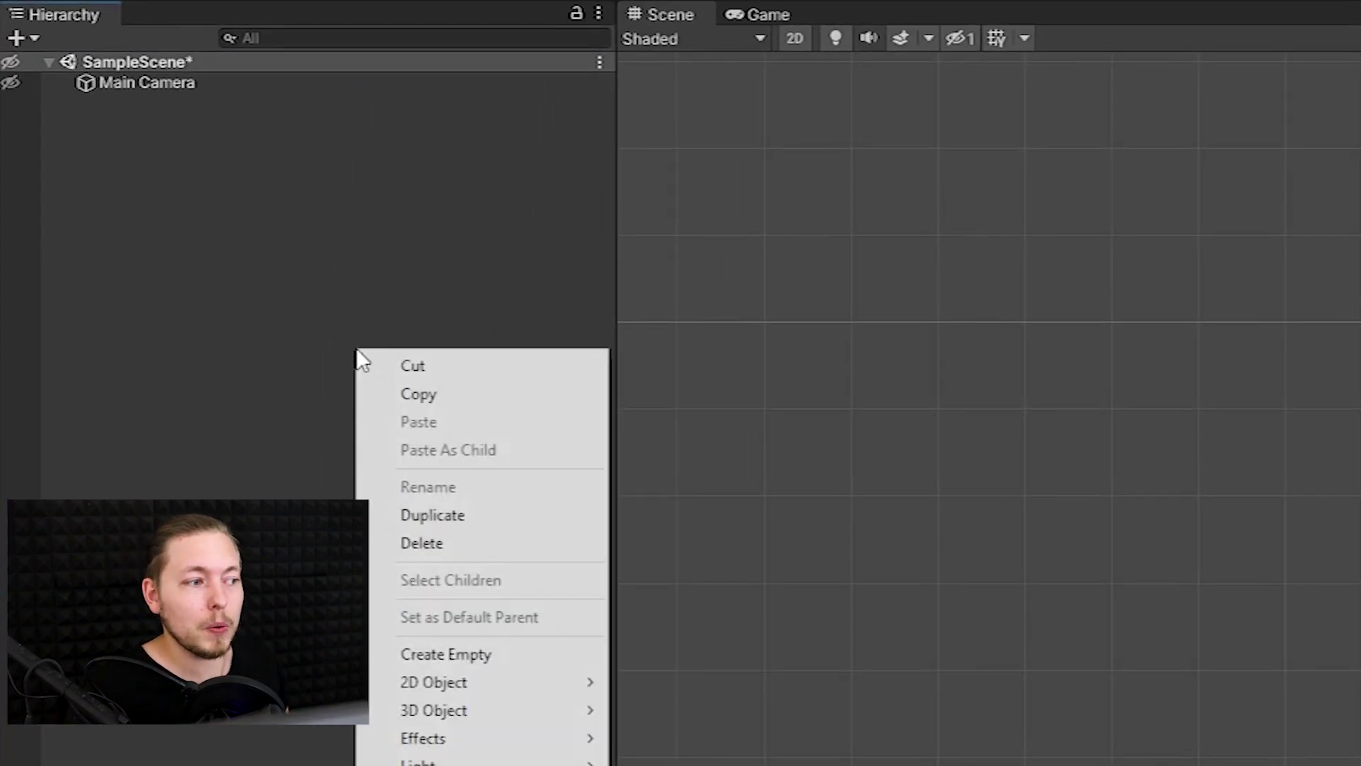
{"action": "mouse_move", "coordinate": [465, 692]}
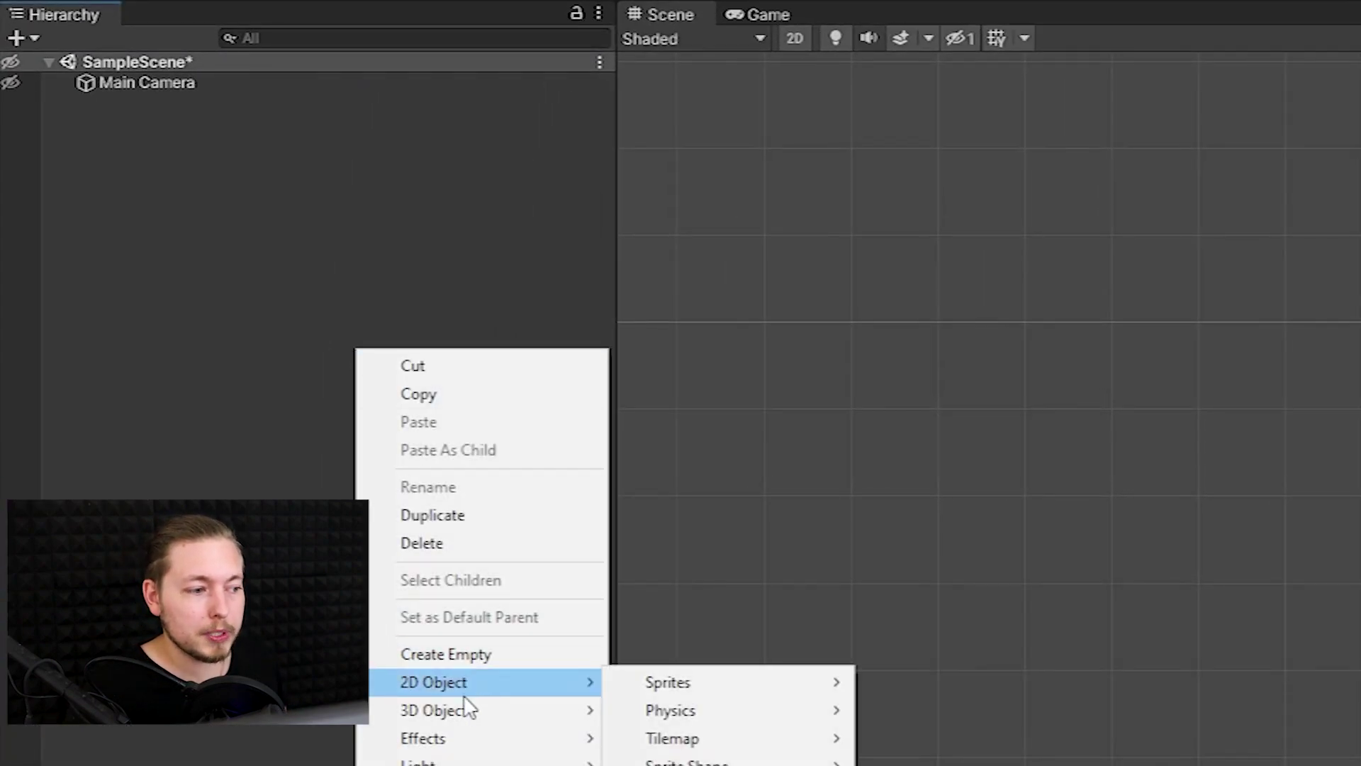
{"action": "mouse_move", "coordinate": [680, 693]}
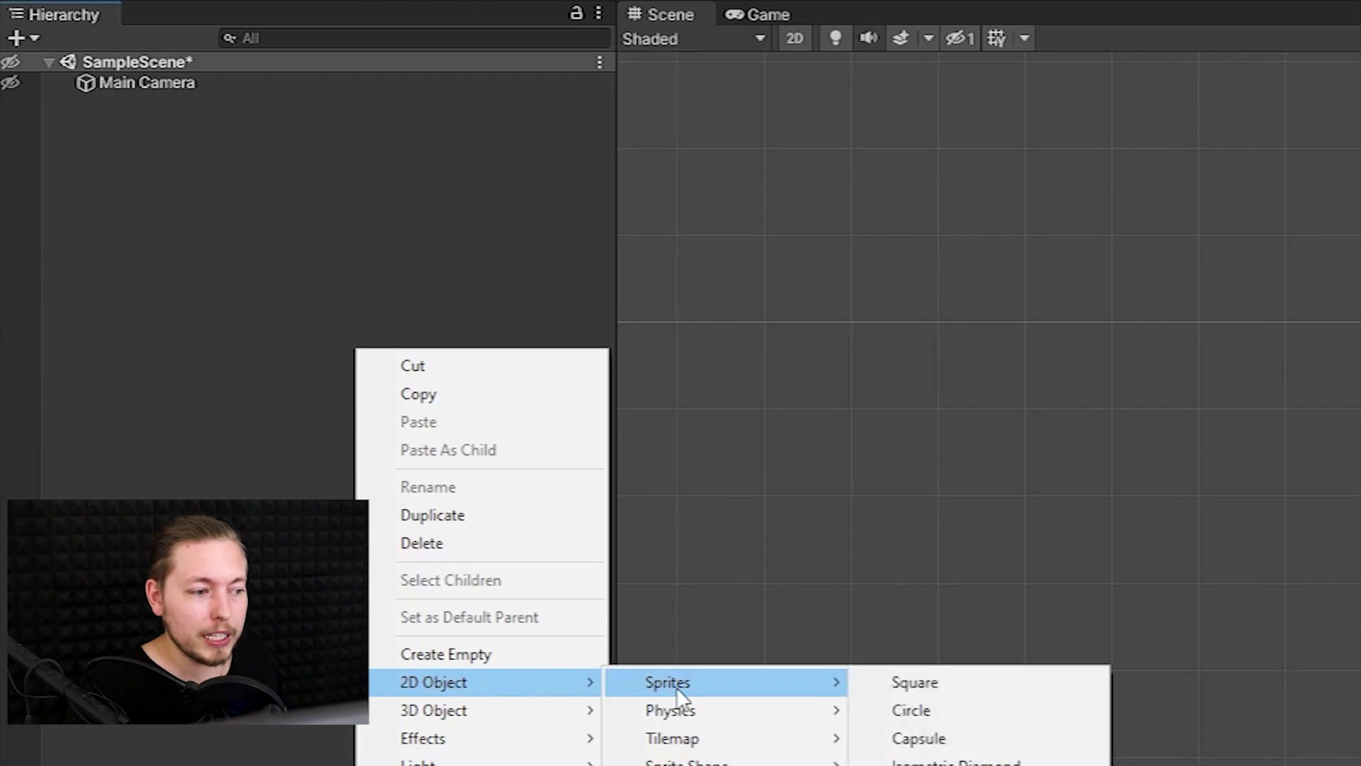
{"action": "left_click", "coordinate": [1011, 681]}
{"action": "type", "text": "Player"}
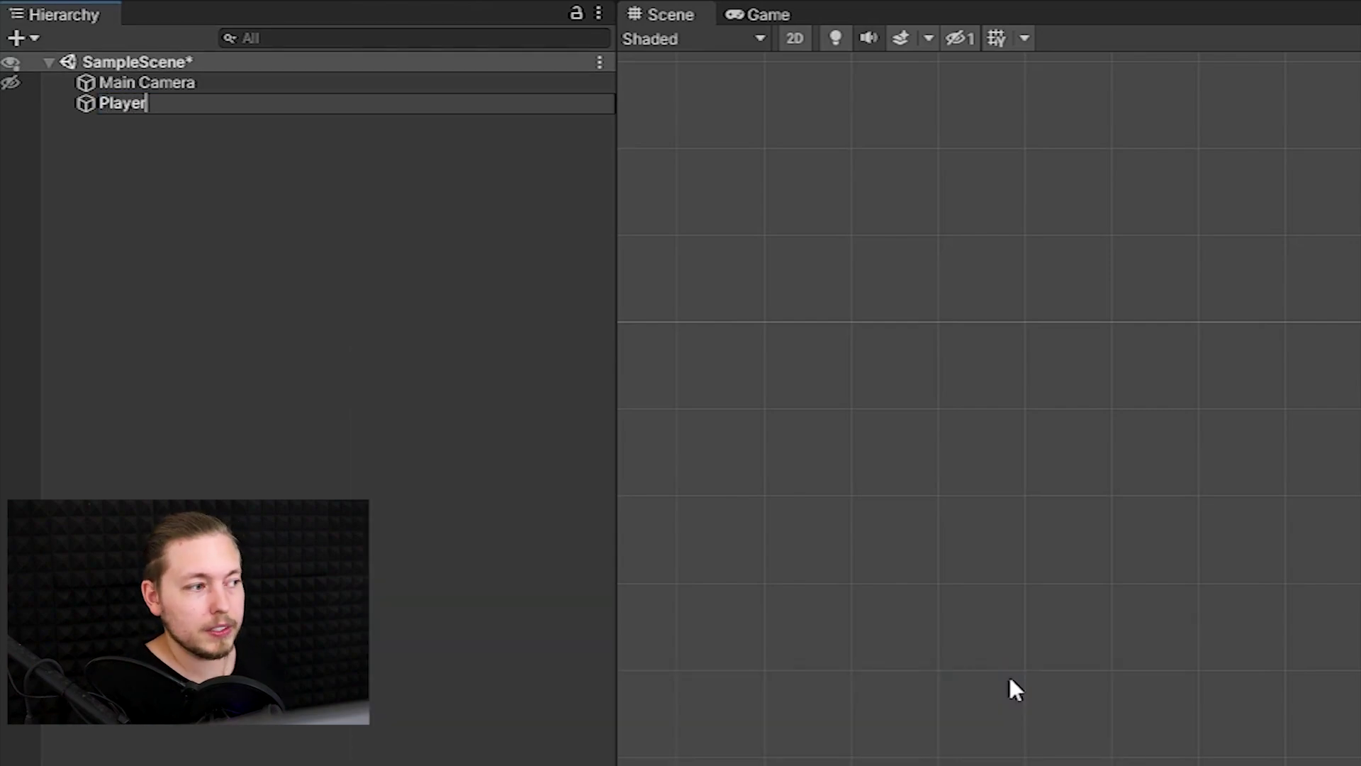
{"action": "key", "text": "Return"}
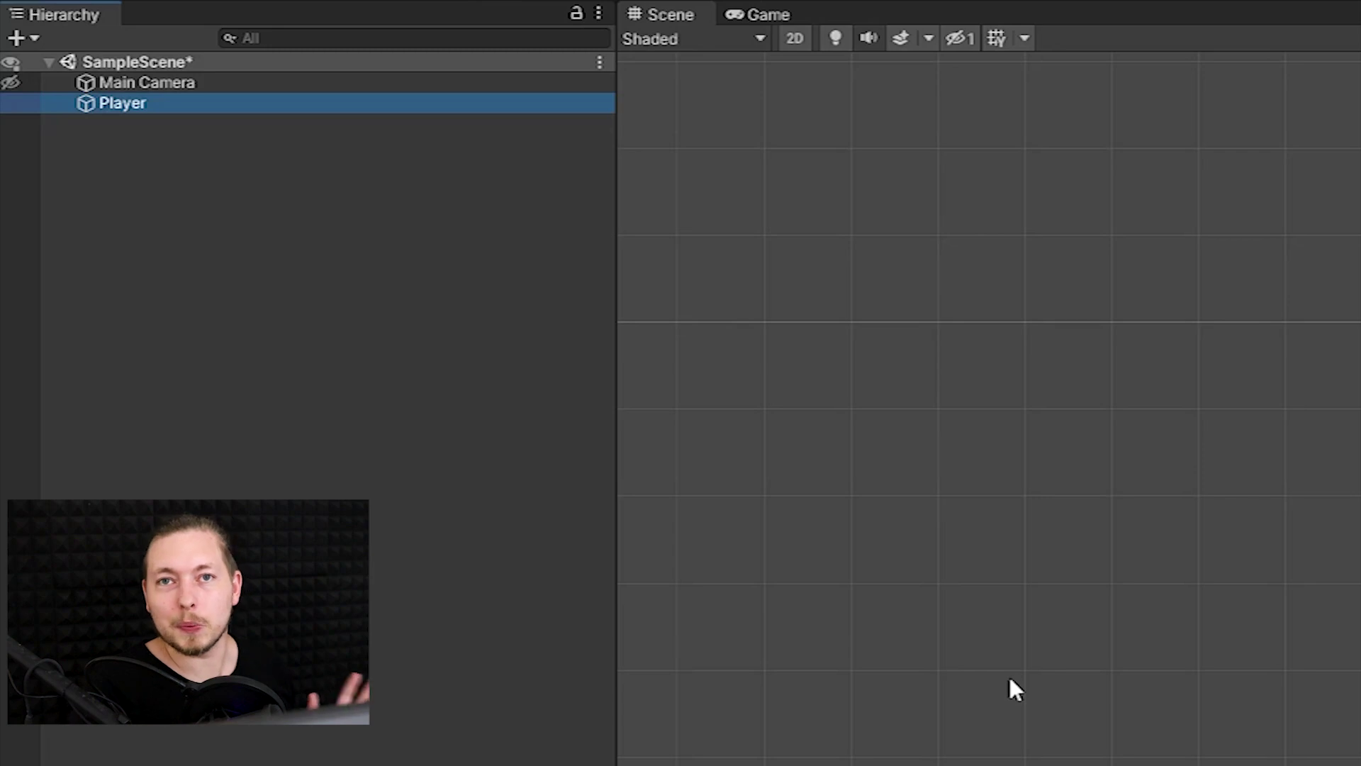
{"action": "left_click", "coordinate": [569, 473]}
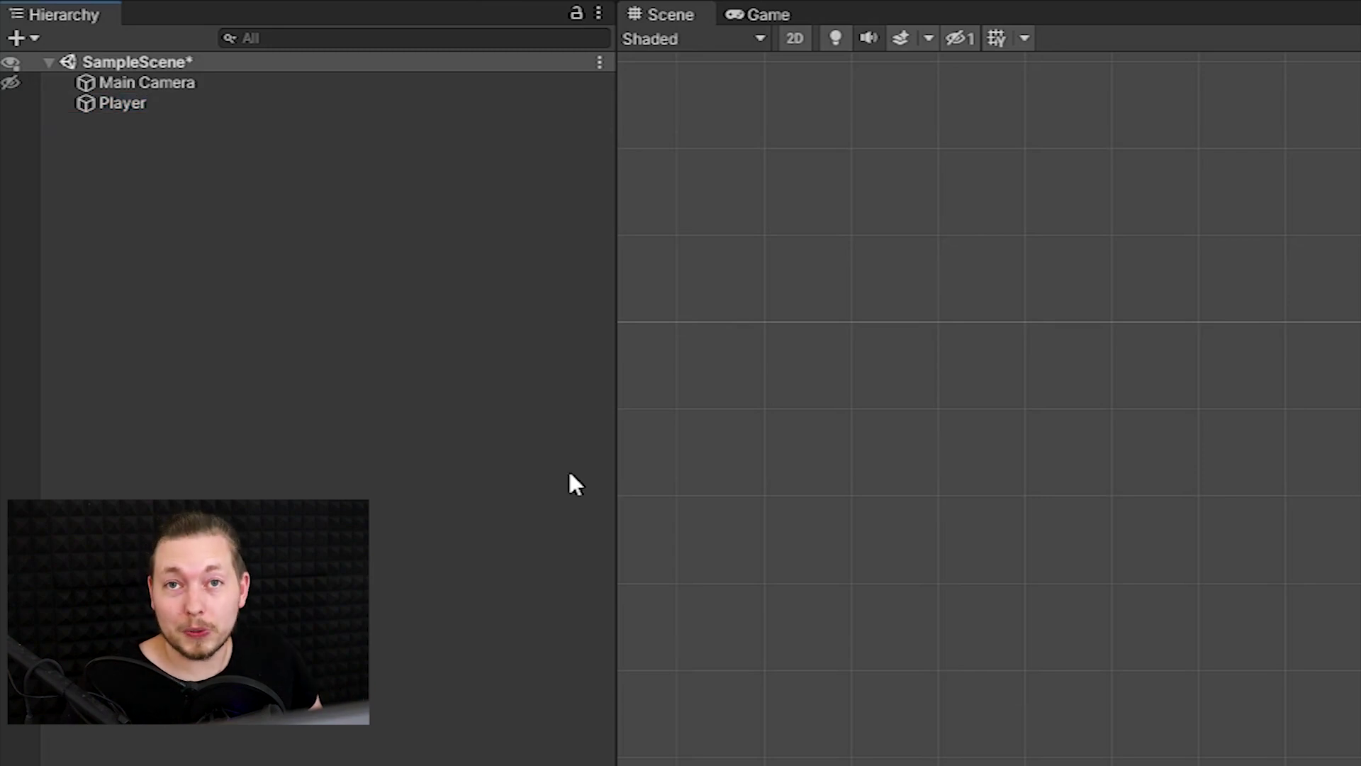
{"action": "right_click", "coordinate": [244, 309]}
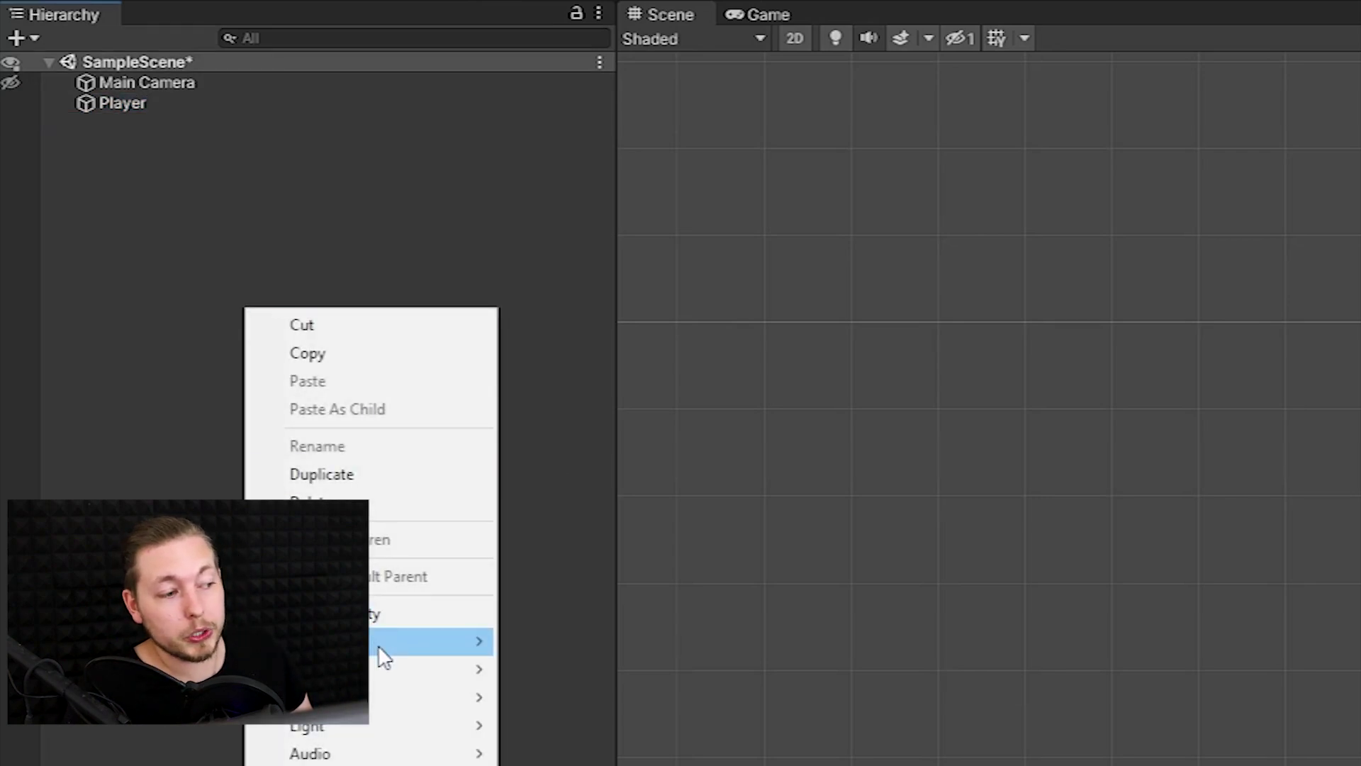
{"action": "mouse_move", "coordinate": [383, 667]}
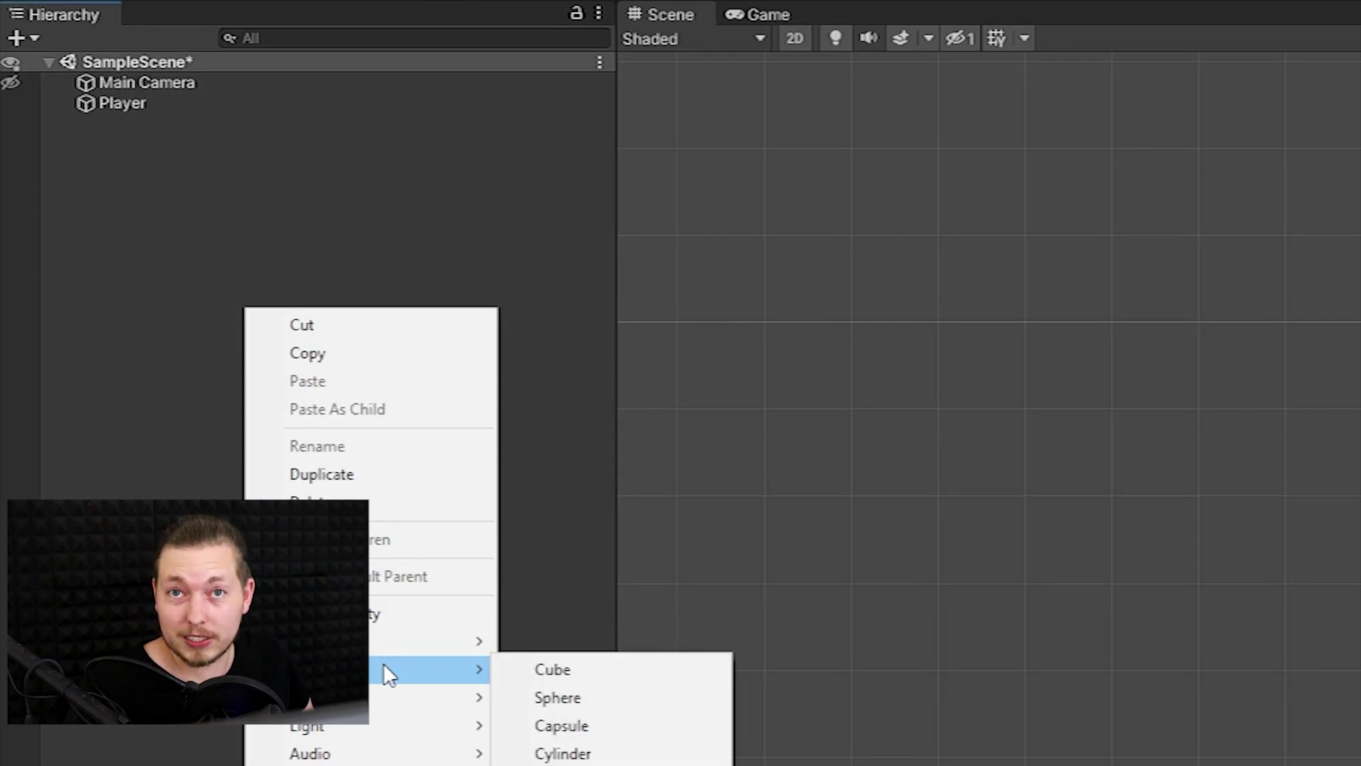
{"action": "left_click", "coordinate": [276, 279]}
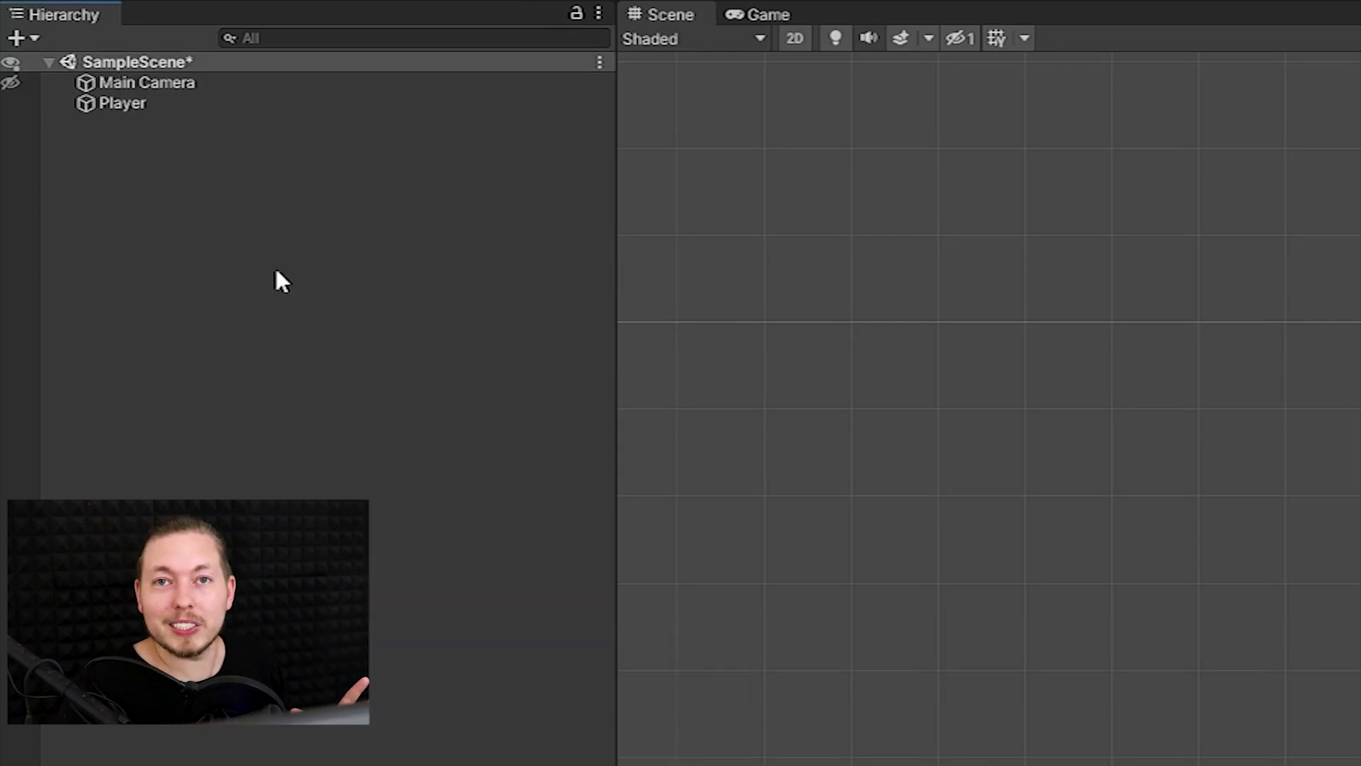
Add a Rigidbody 2D component from the Physics 2D category to the Player object
{"action": "left_click", "coordinate": [215, 107]}
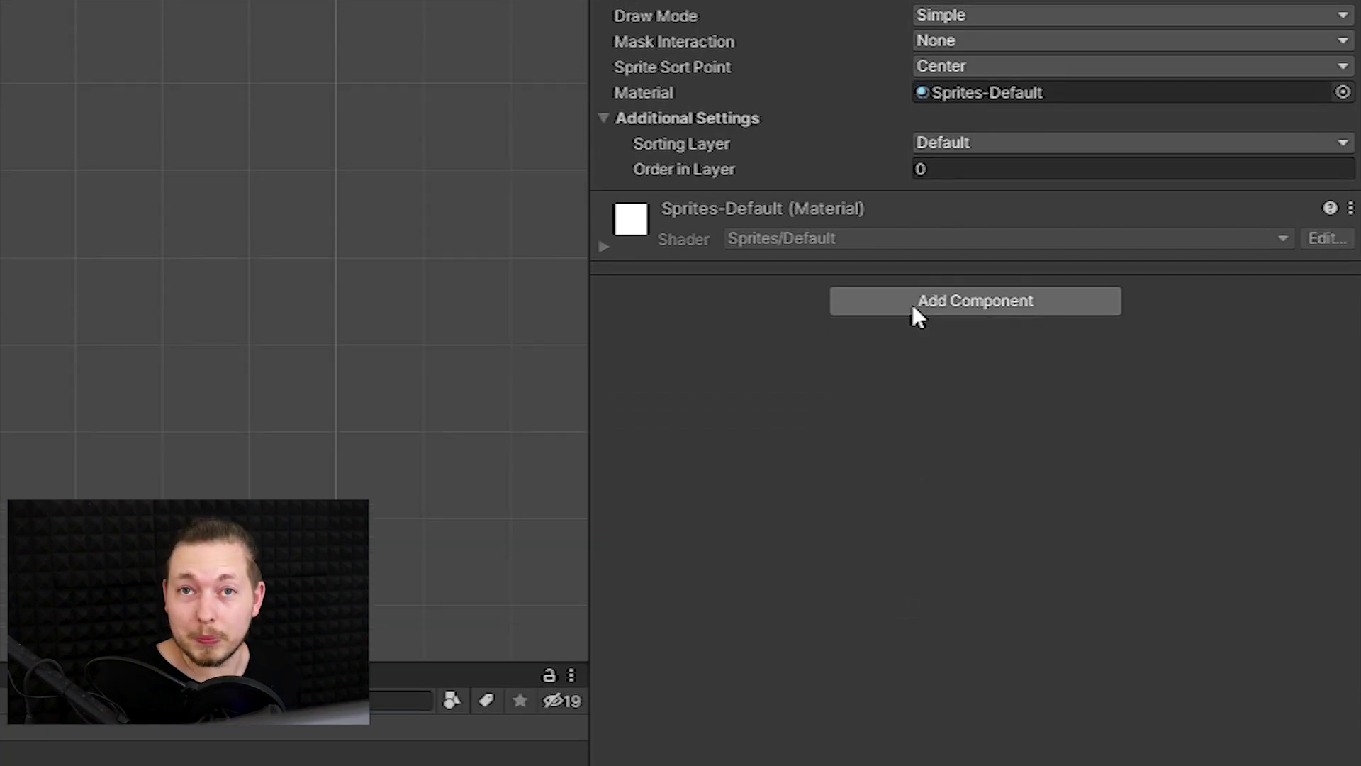
{"action": "left_click", "coordinate": [913, 630]}
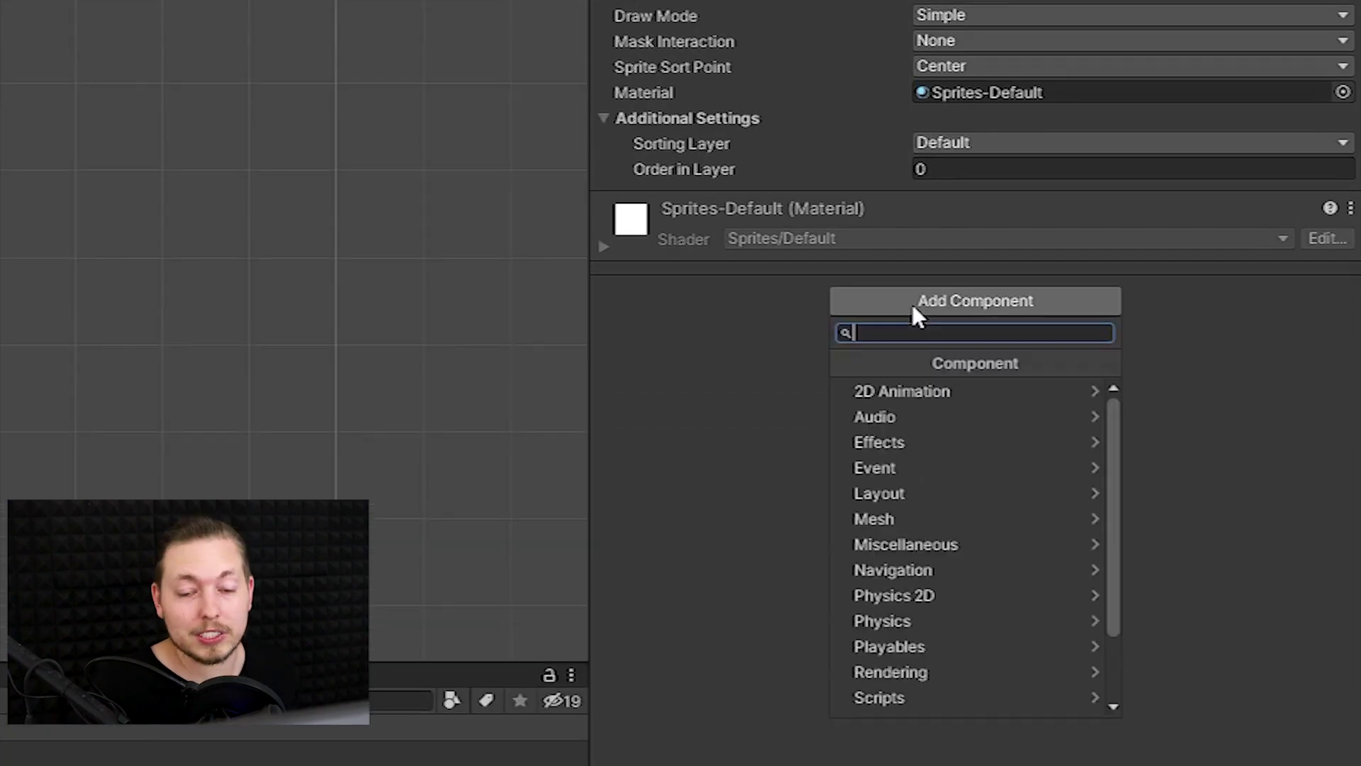
{"action": "left_click", "coordinate": [951, 601]}
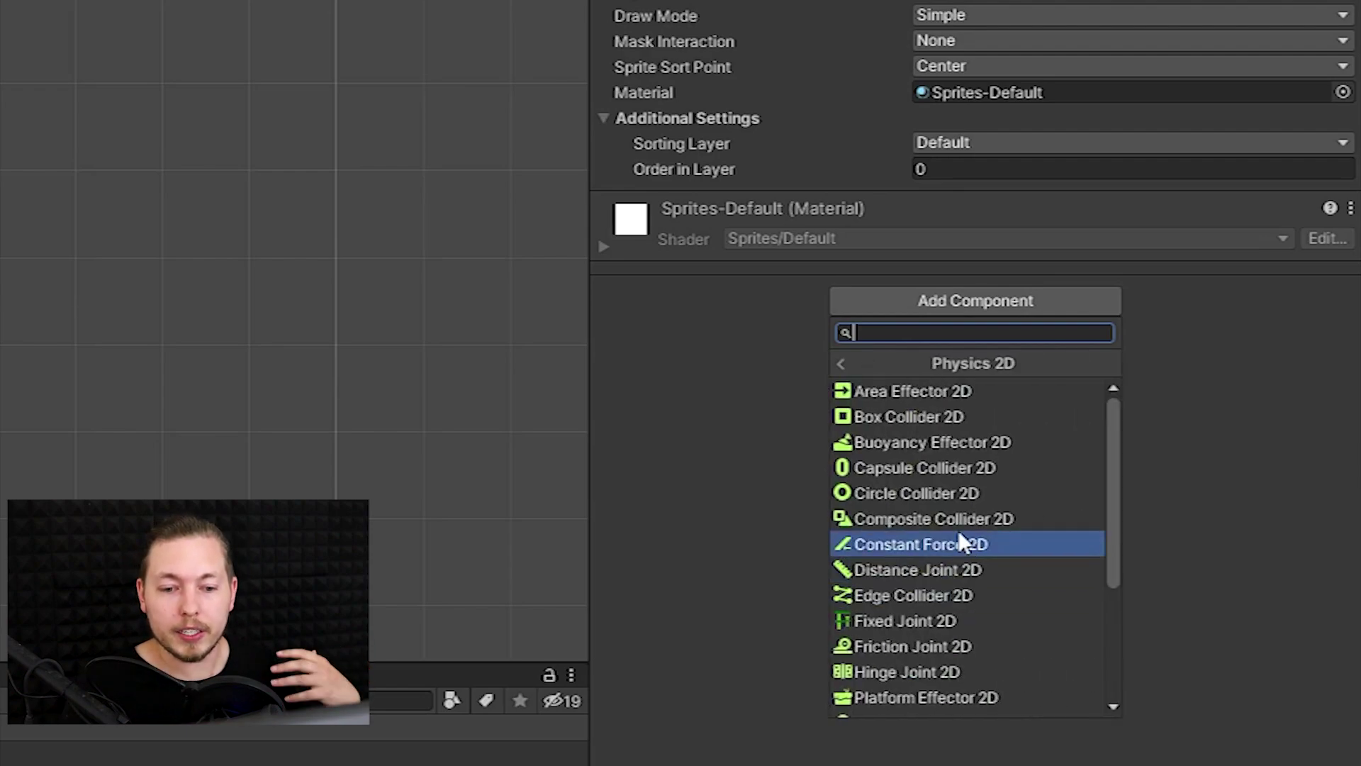
{"action": "scroll", "coordinate": [959, 530], "scroll_direction": "down", "scroll_amount": 3}
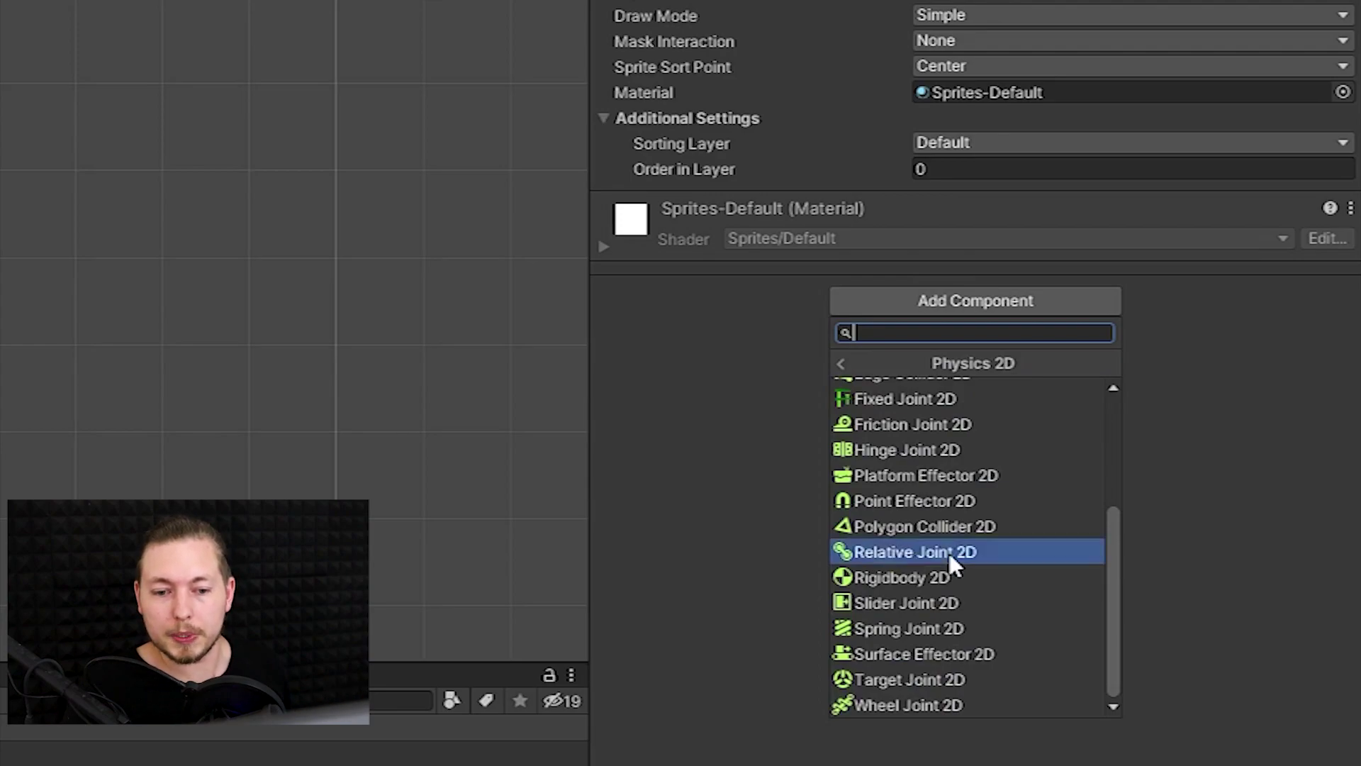
{"action": "left_click", "coordinate": [939, 579]}
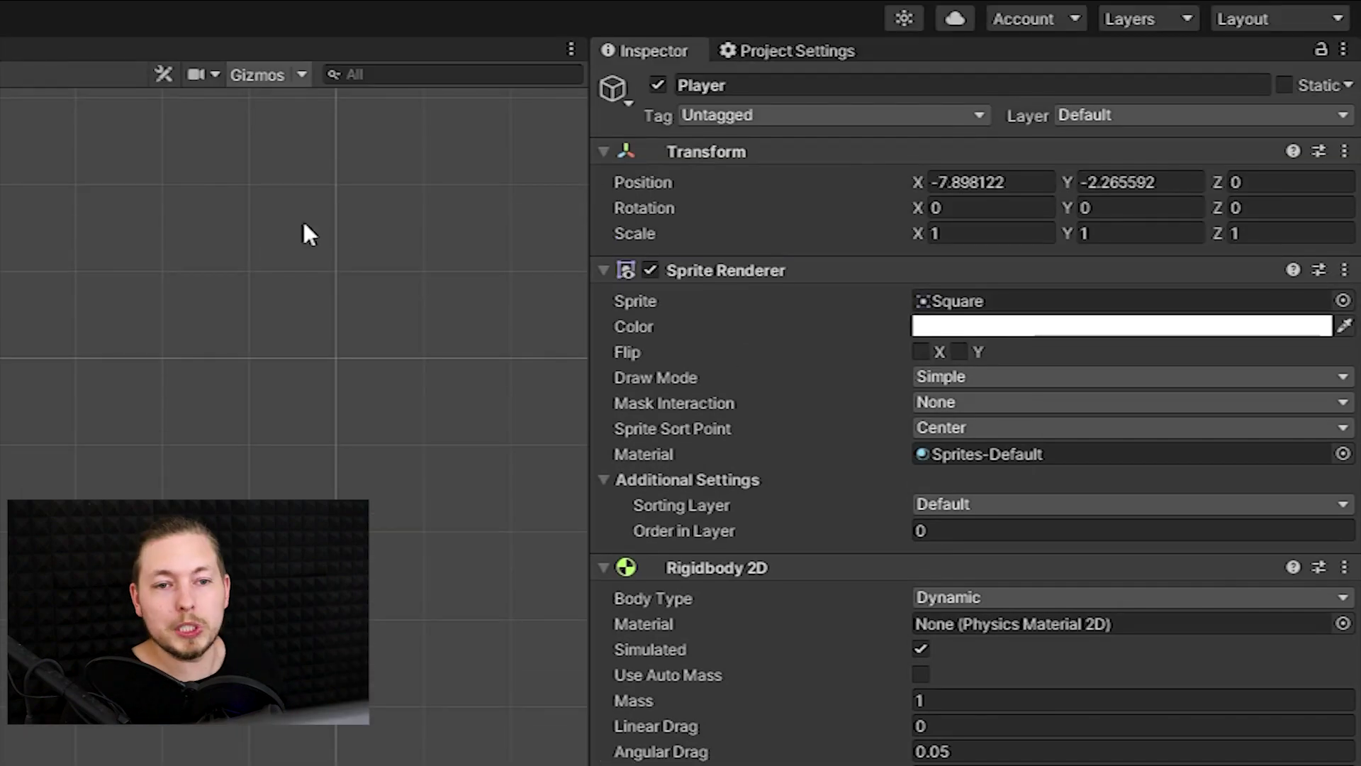
Reset the Player's Transform and run a brief play test of the scene
{"action": "right_click", "coordinate": [795, 152]}
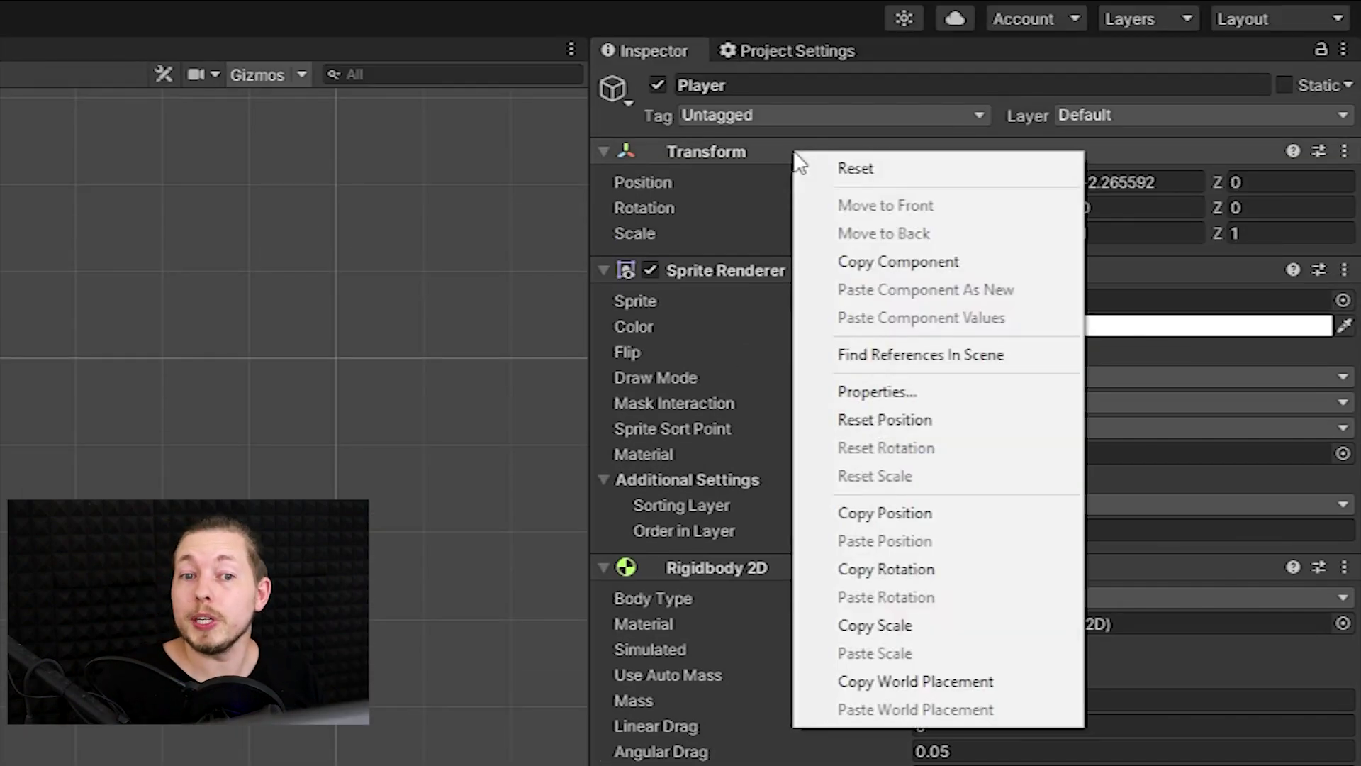
{"action": "left_click", "coordinate": [838, 165]}
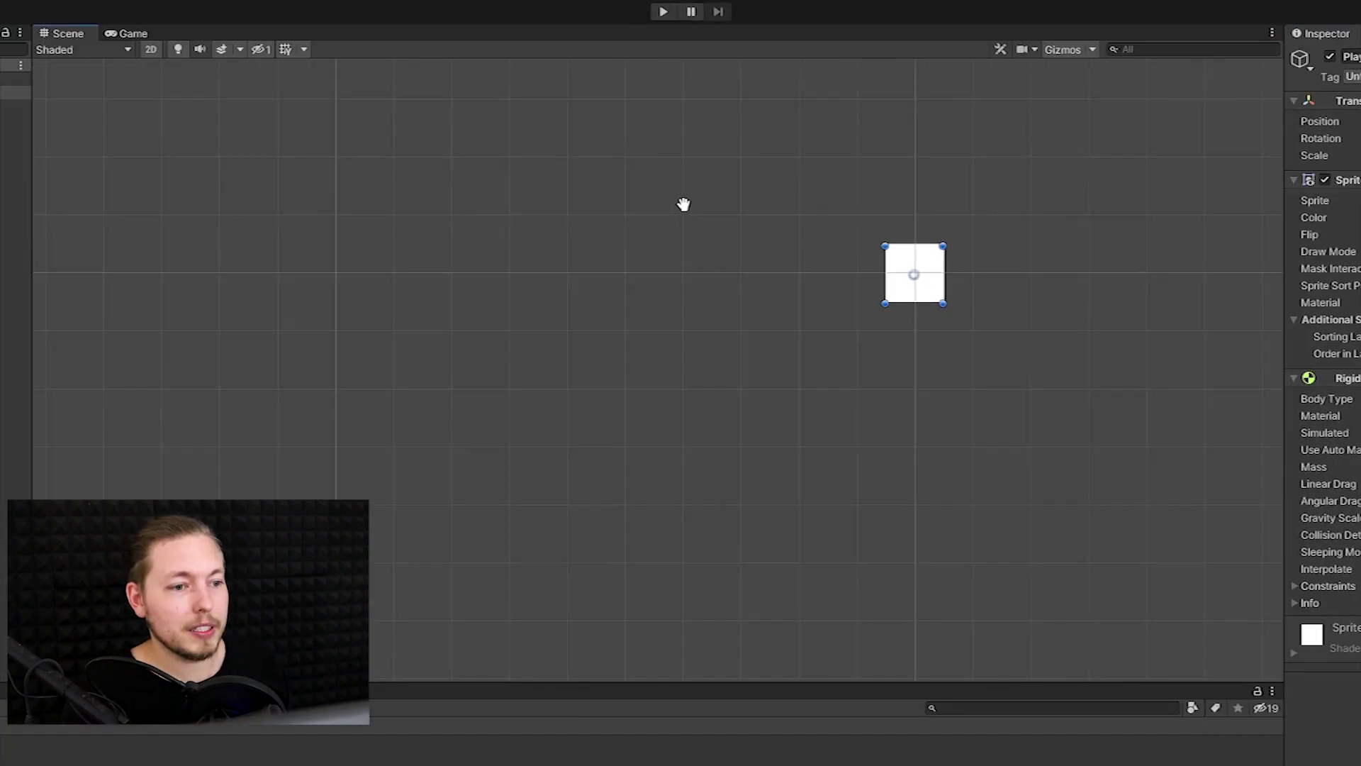
{"action": "key", "text": "f"}
{"action": "left_click", "coordinate": [660, 19]}
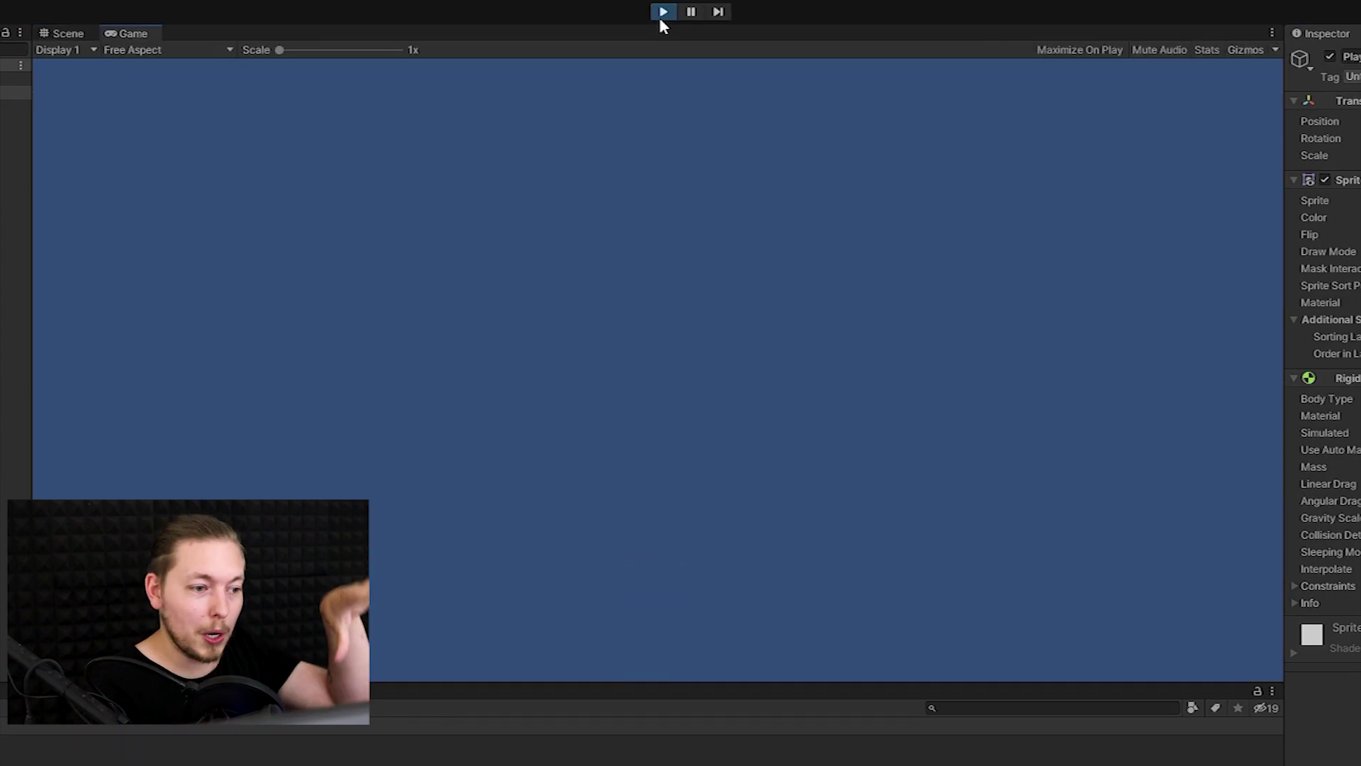
{"action": "left_click", "coordinate": [662, 16]}
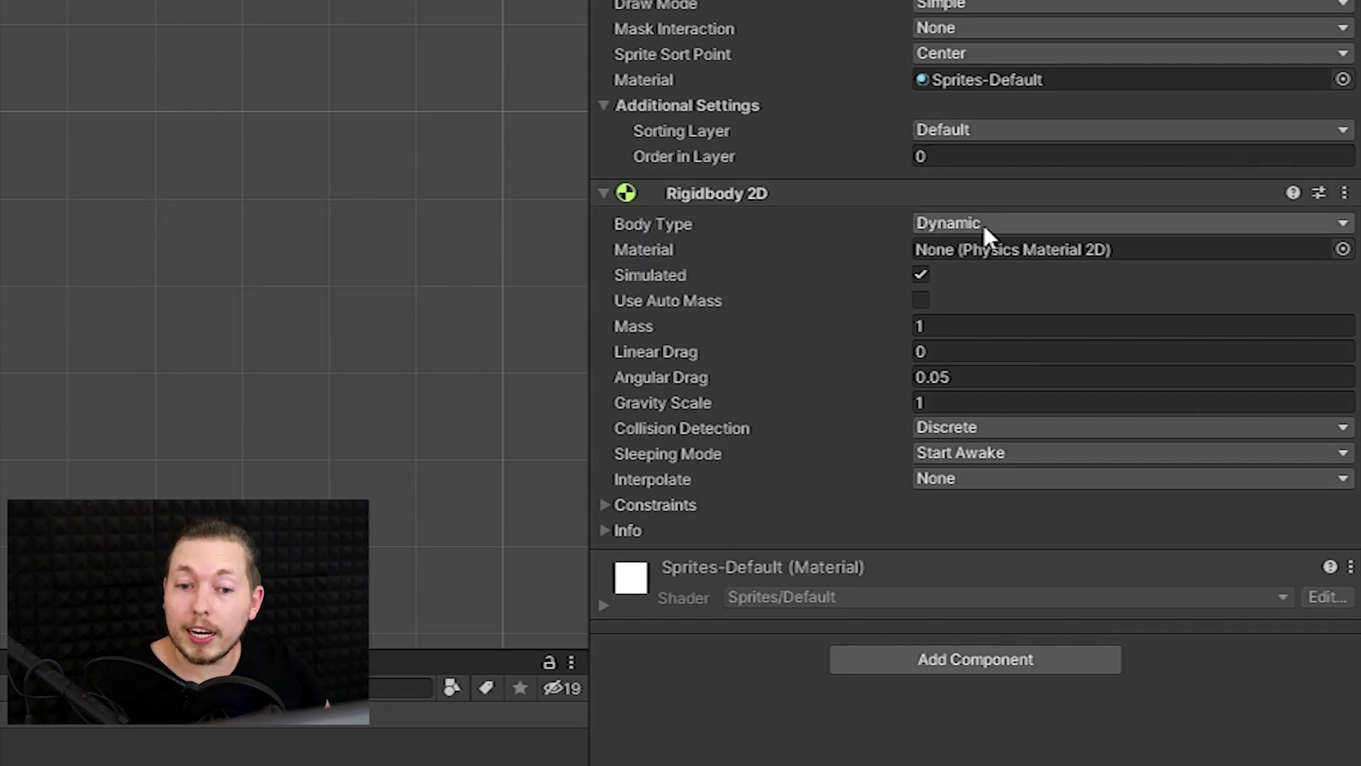
Review the available Body Type options of the Player's Rigidbody 2D, keeping Dynamic
{"action": "left_click", "coordinate": [1014, 222]}
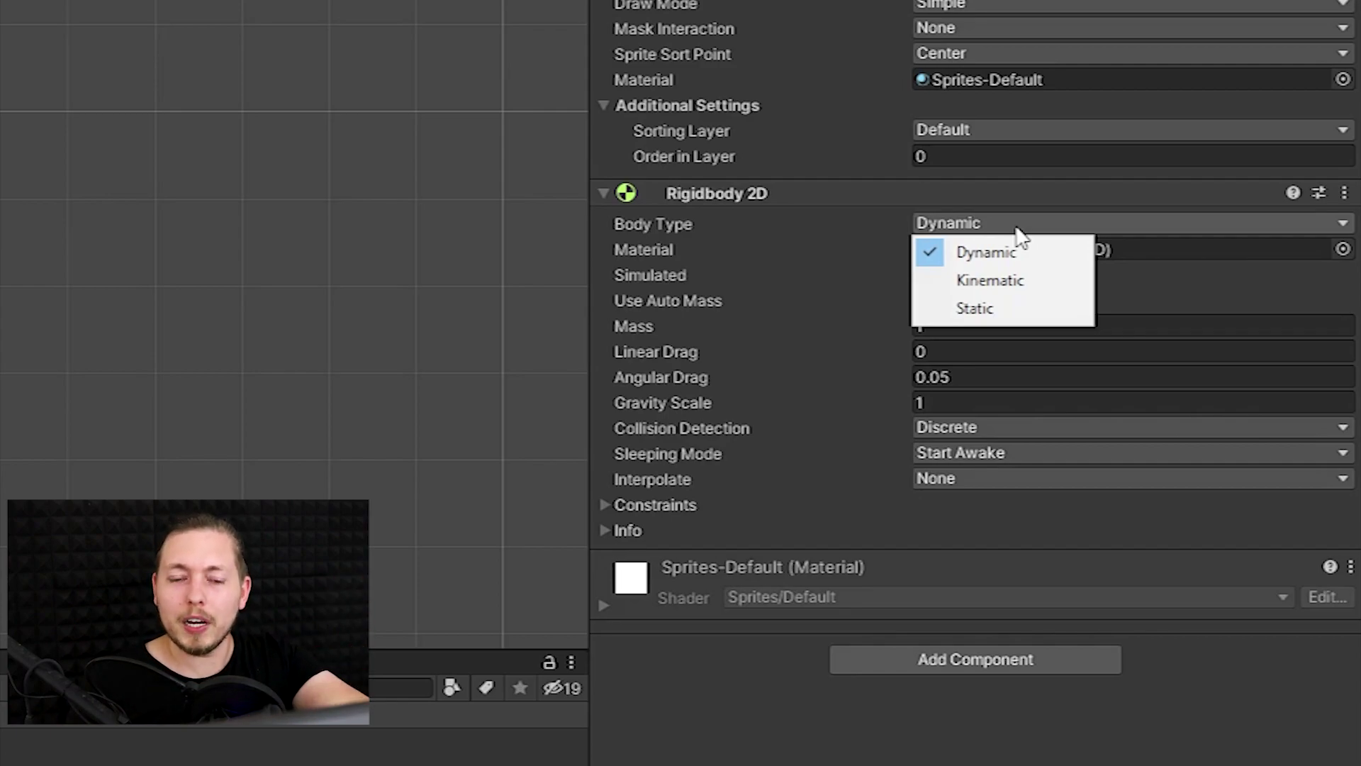
{"action": "left_click", "coordinate": [855, 237]}
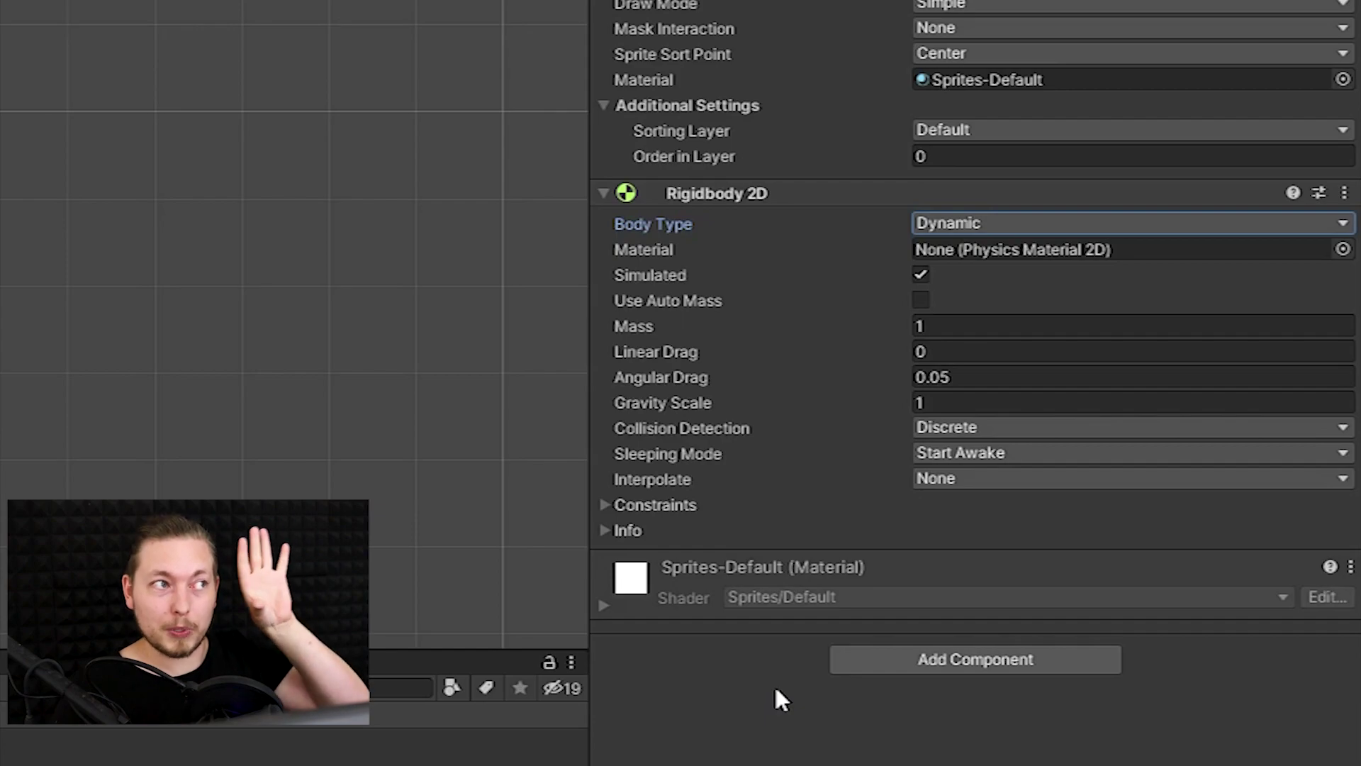
{"action": "left_click", "coordinate": [924, 377]}
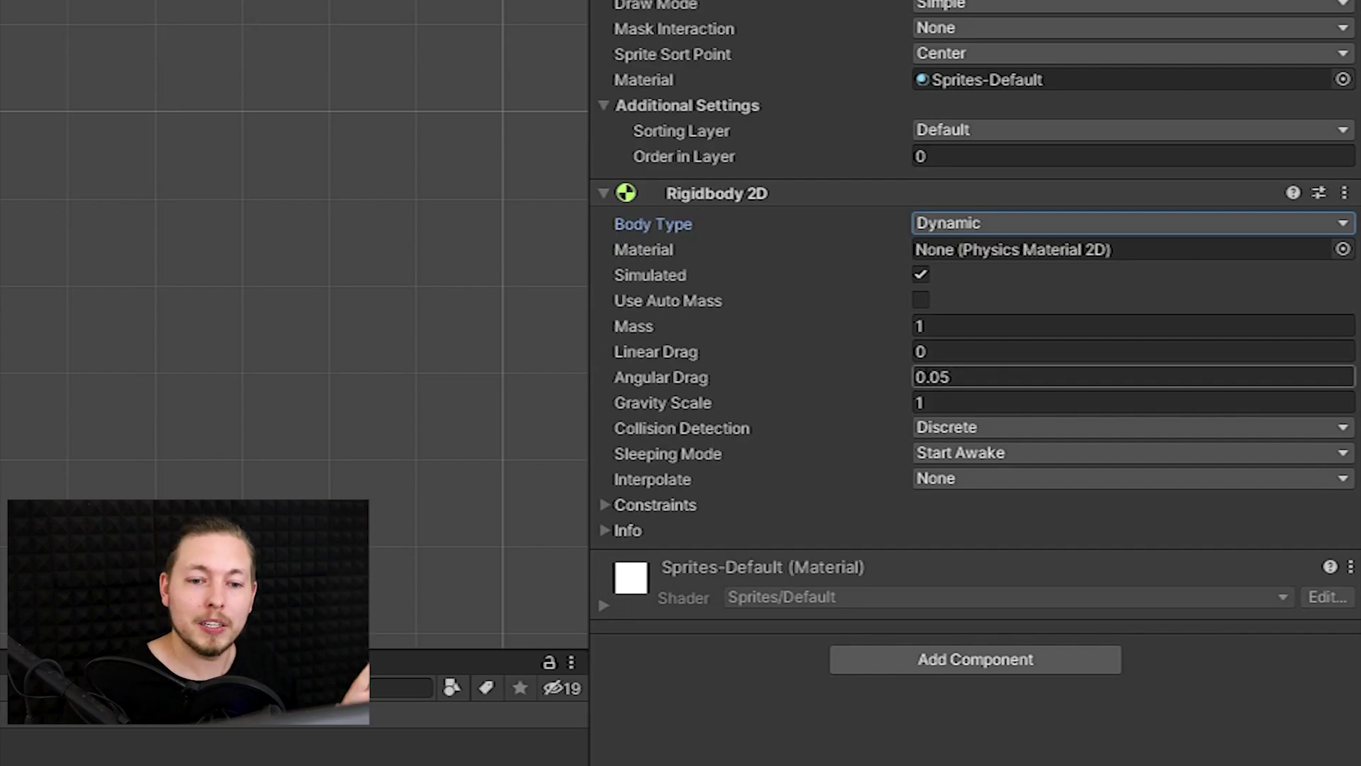
Set the Player's Rigidbody 2D Gravity Scale to 0 and play-test the scene
{"action": "left_click", "coordinate": [917, 402]}
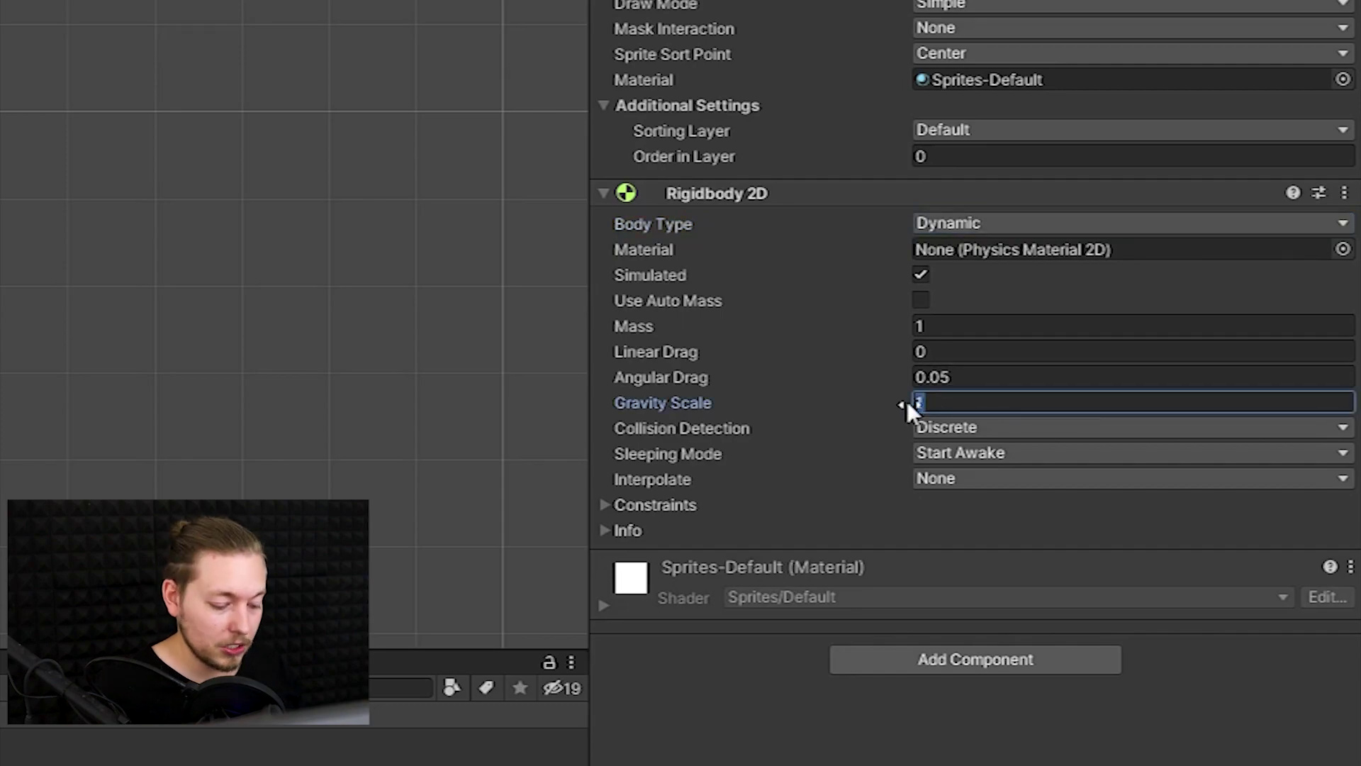
{"action": "type", "text": "0"}
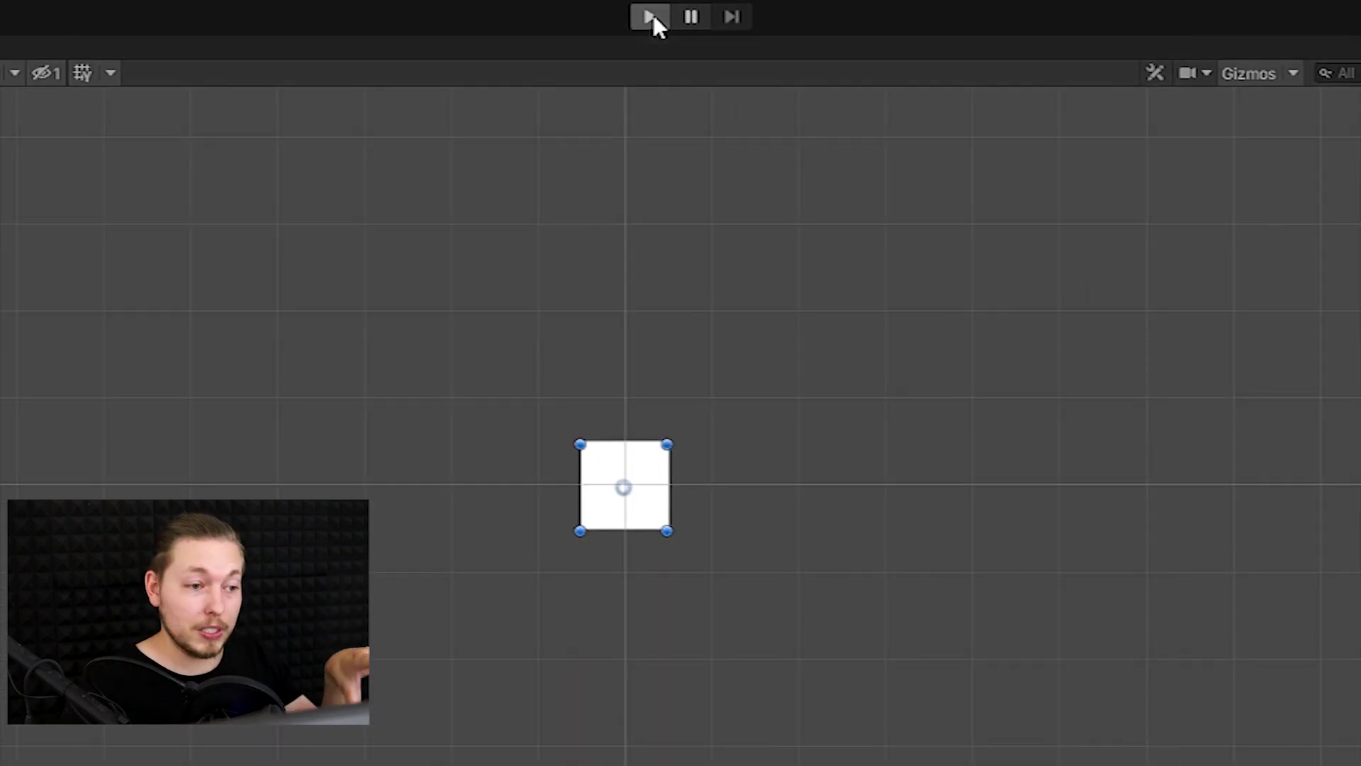
{"action": "left_click", "coordinate": [650, 16]}
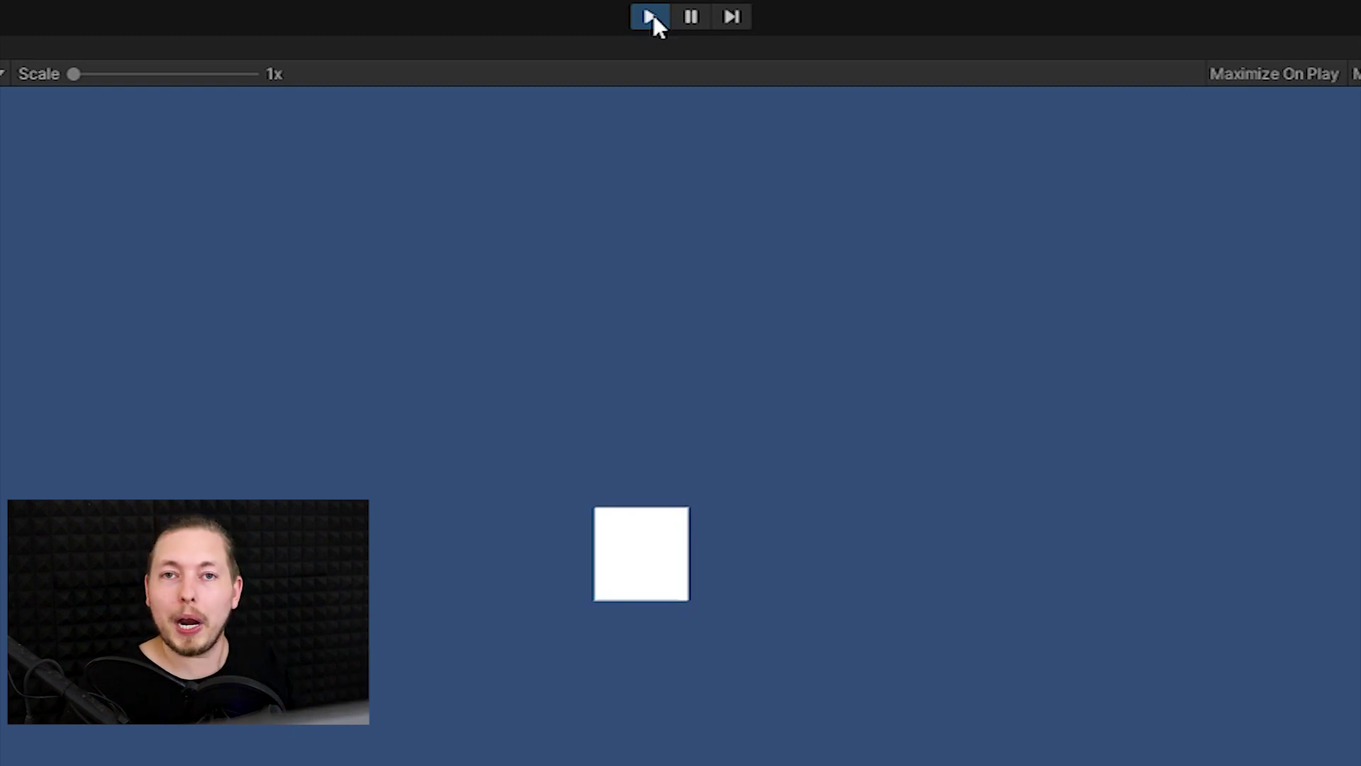
Set the Player's Gravity Scale to 20, play-test the scene and stop the test
{"action": "left_click", "coordinate": [933, 415]}
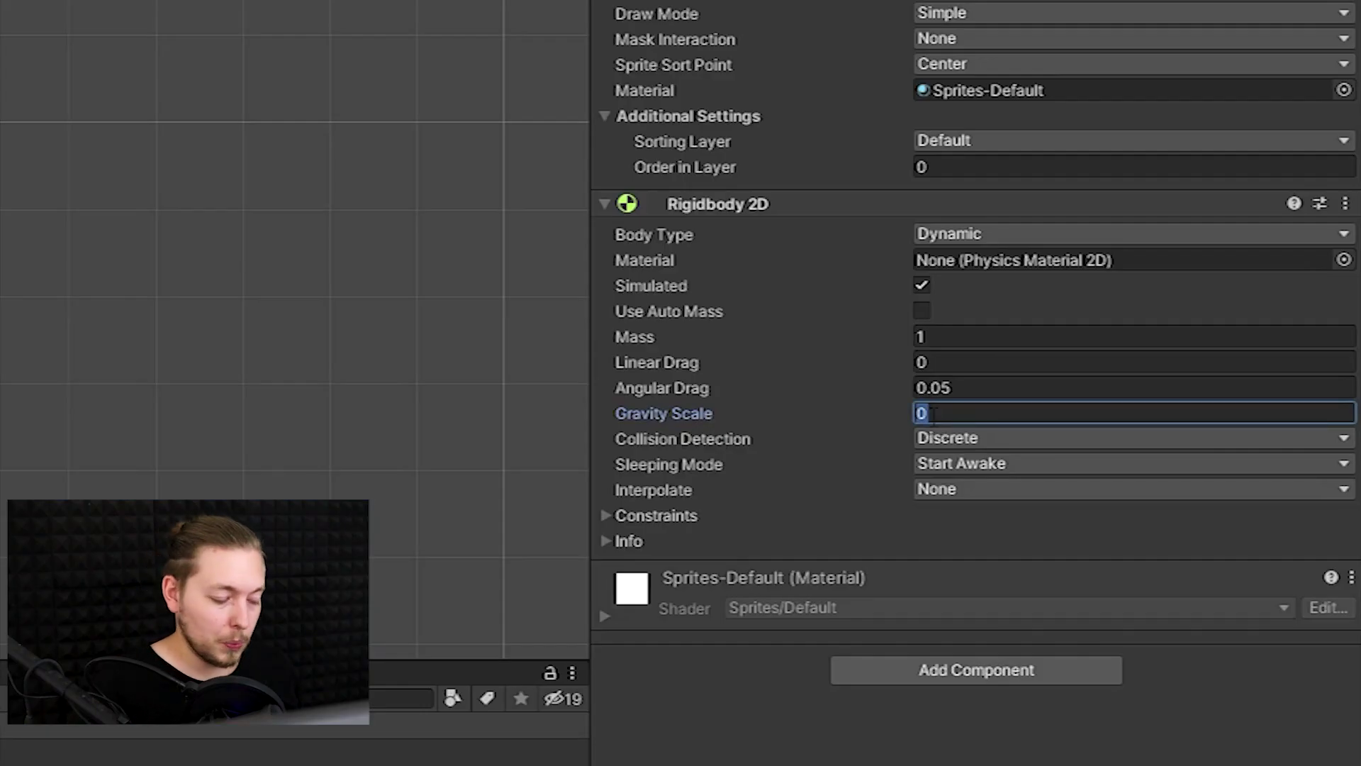
{"action": "type", "text": "20"}
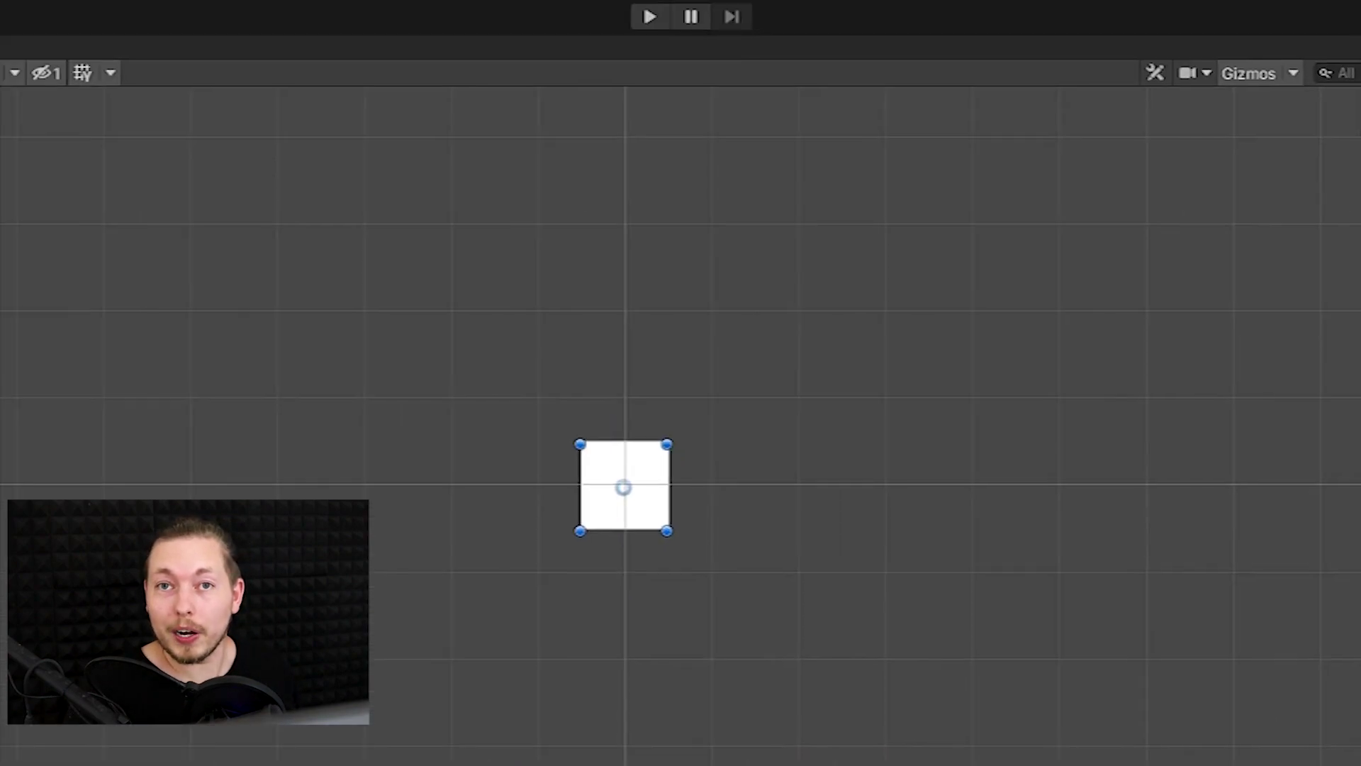
{"action": "left_click", "coordinate": [648, 15]}
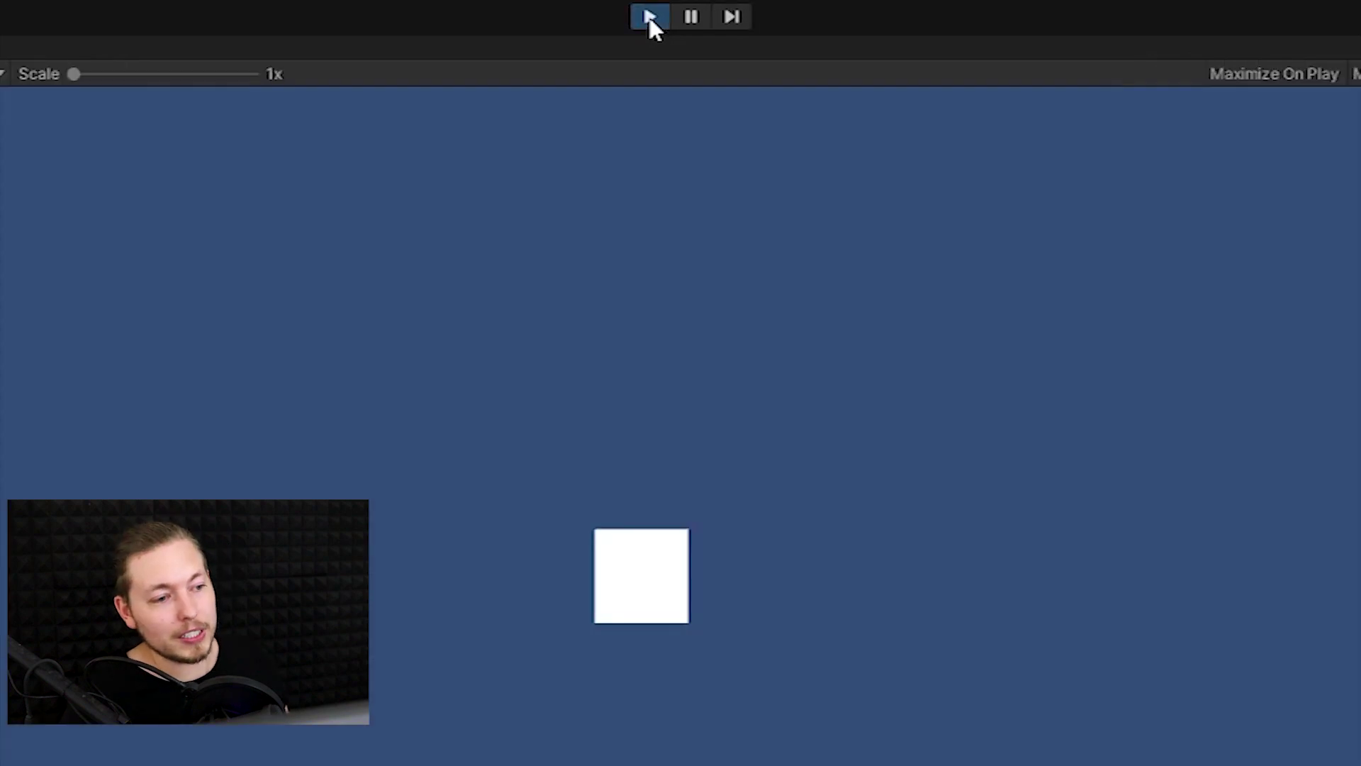
{"action": "left_click", "coordinate": [648, 17]}
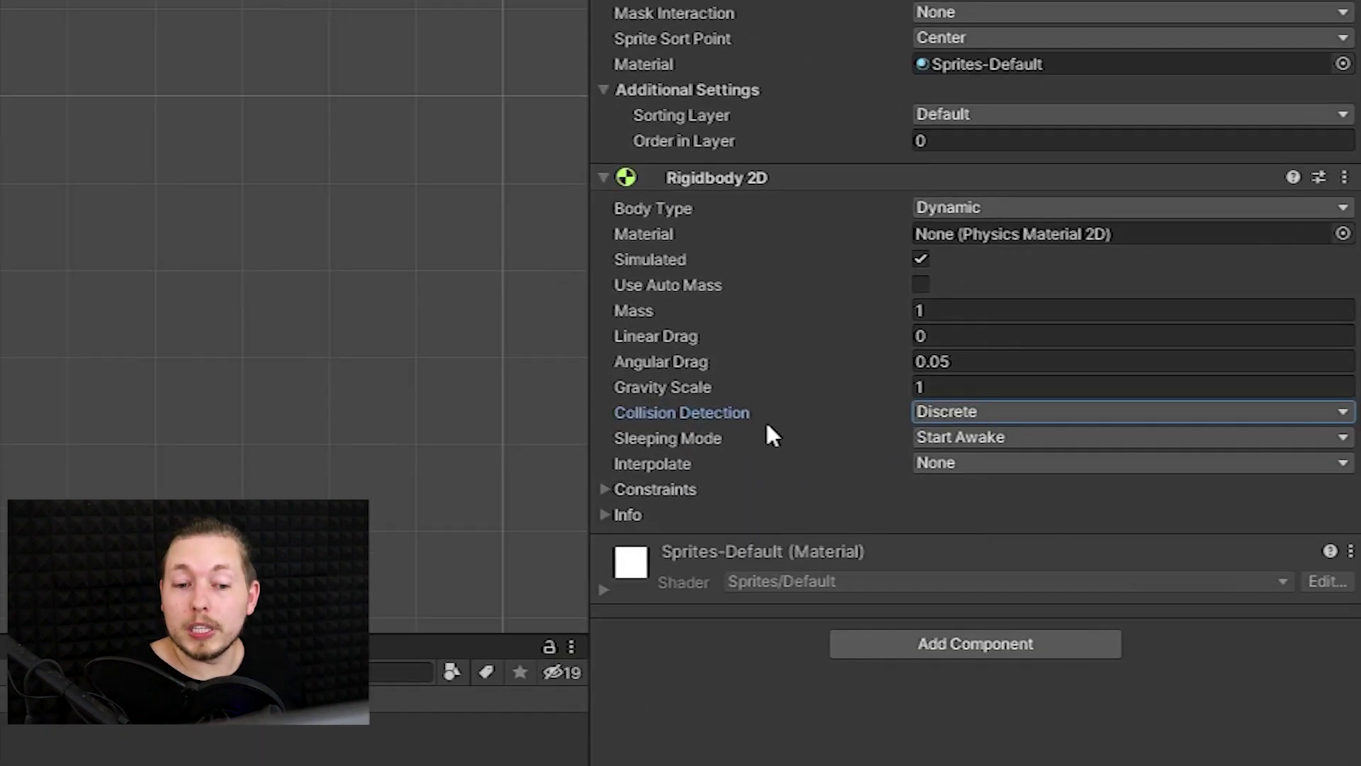
Set the Player's Rigidbody 2D Collision Detection to Continuous and expand its Constraints settings
{"action": "left_click", "coordinate": [942, 414]}
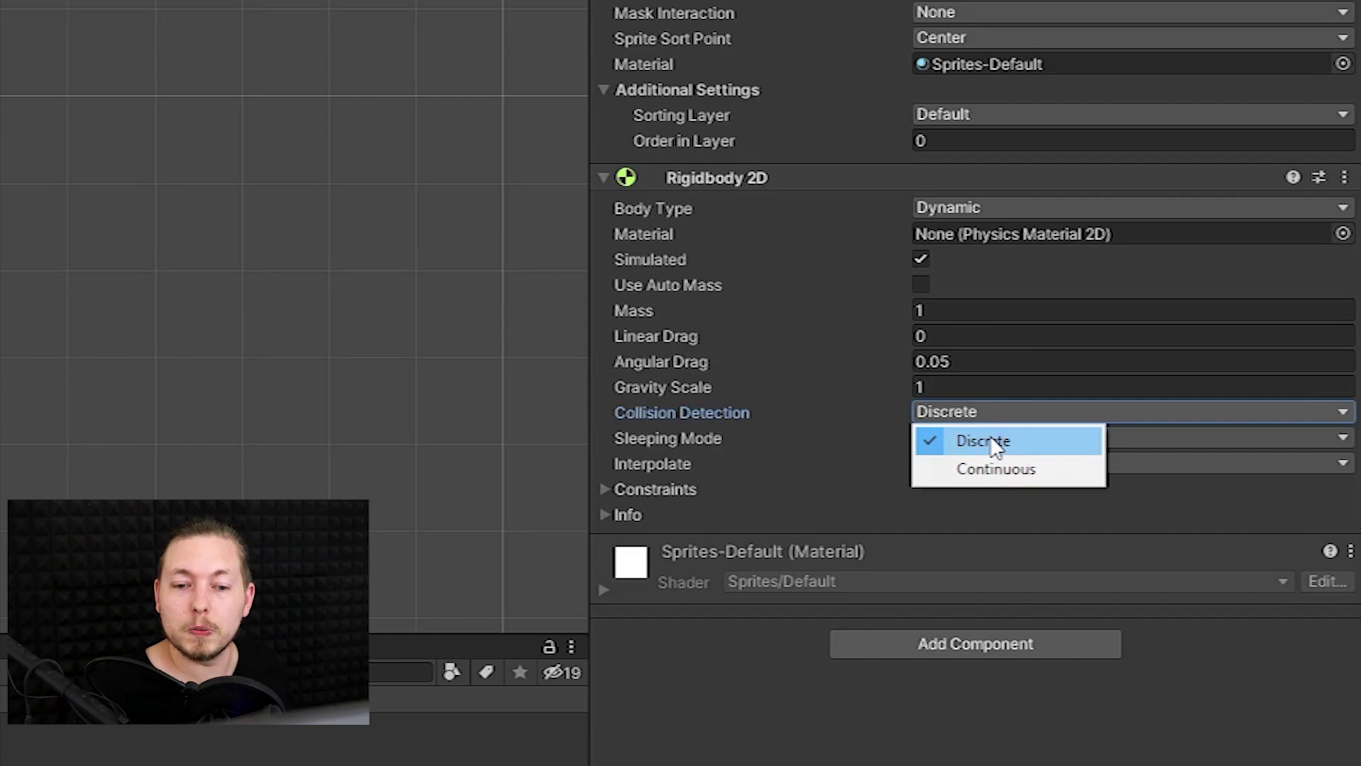
{"action": "left_click", "coordinate": [1002, 471]}
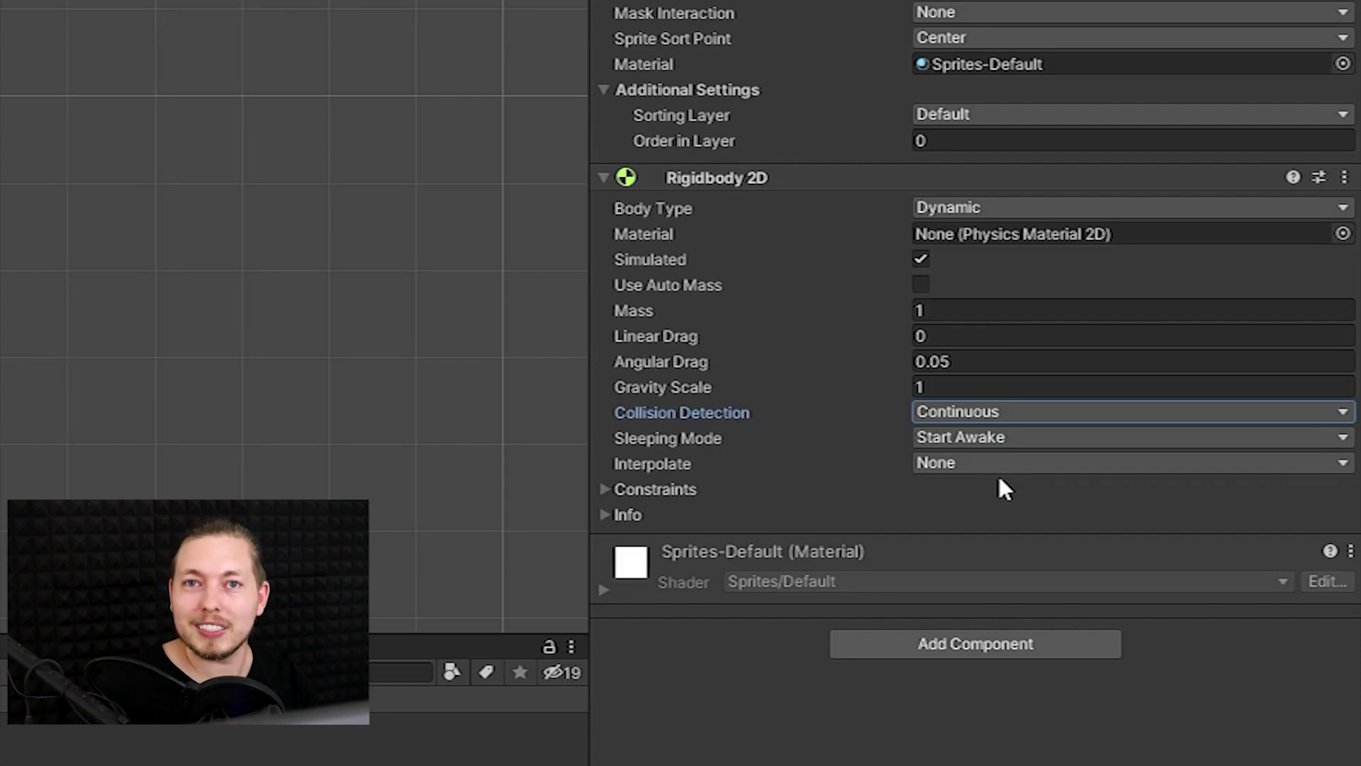
{"action": "left_click", "coordinate": [1000, 480]}
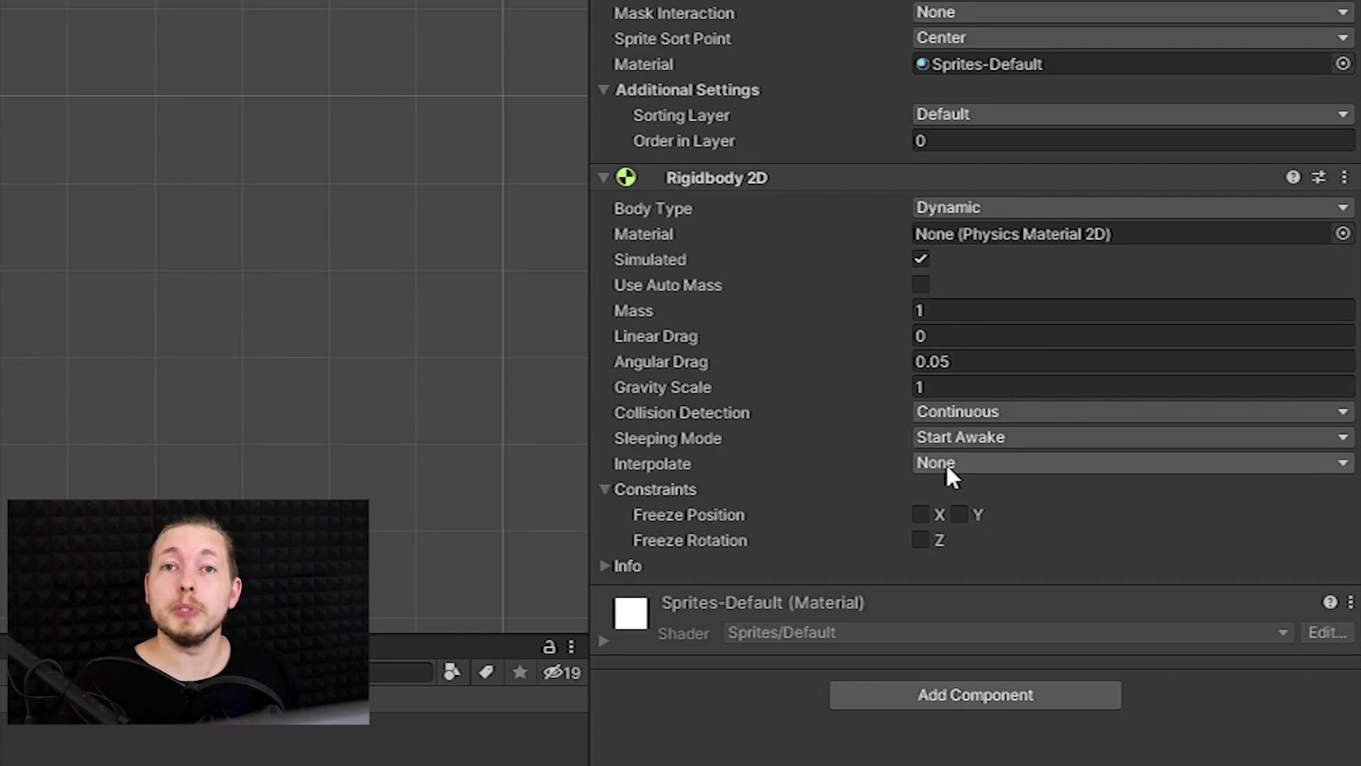
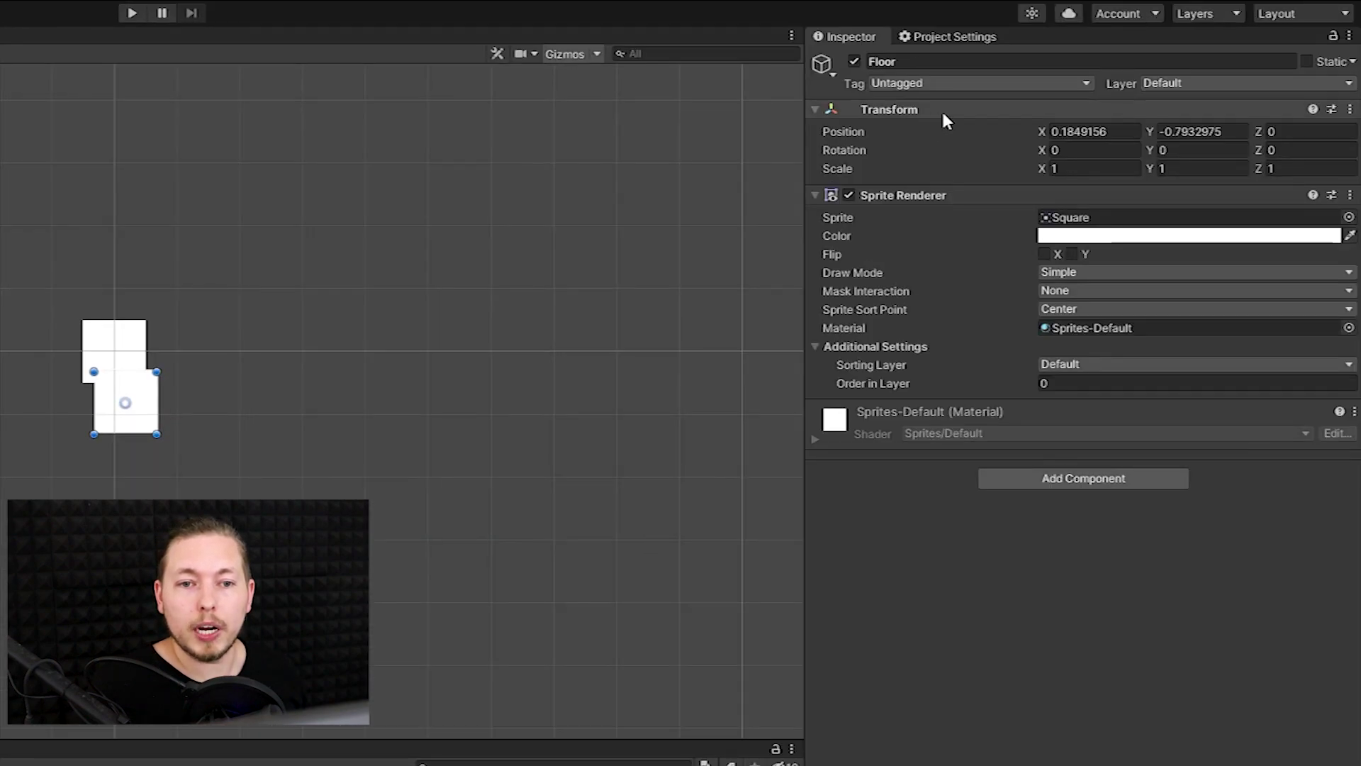
Reset the Floor's Transform and stretch the Floor horizontally to an X scale of about 22
{"action": "right_click", "coordinate": [944, 113]}
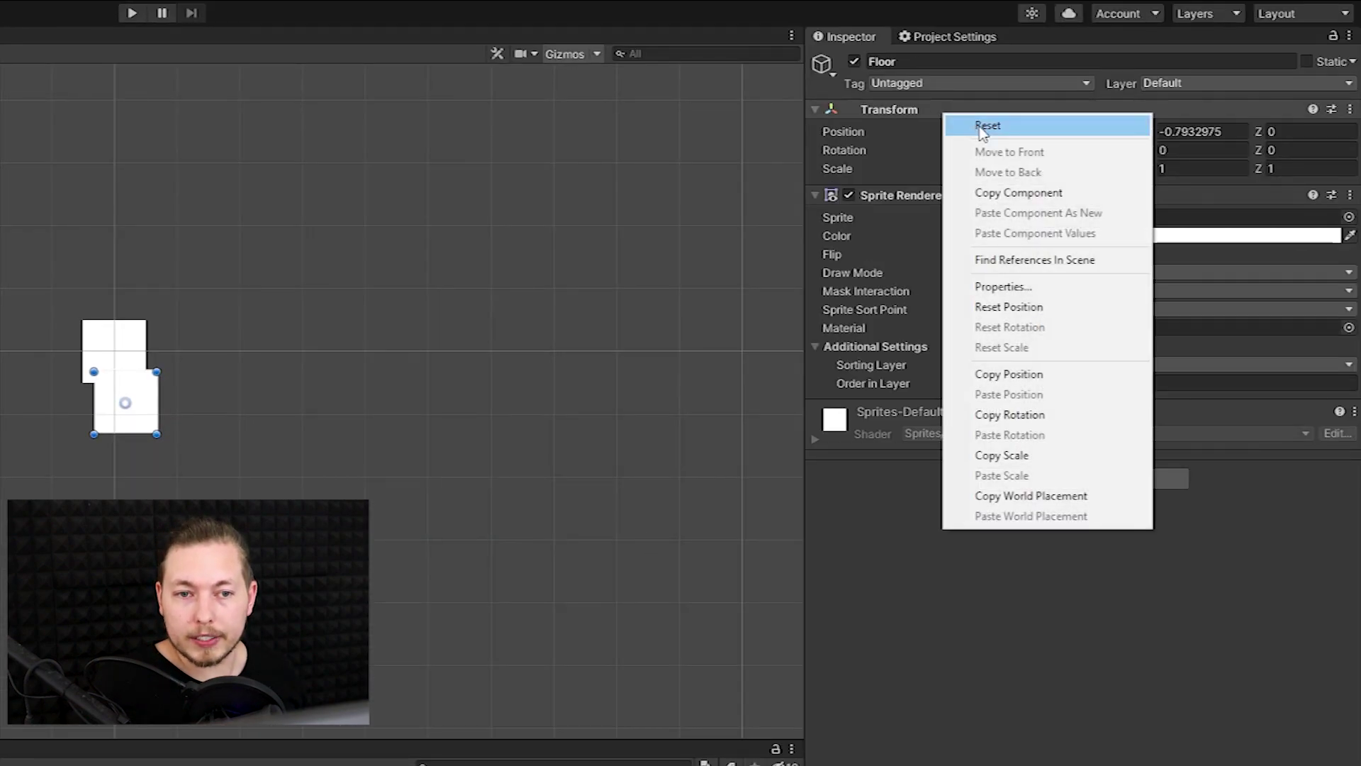
{"action": "left_click", "coordinate": [982, 128]}
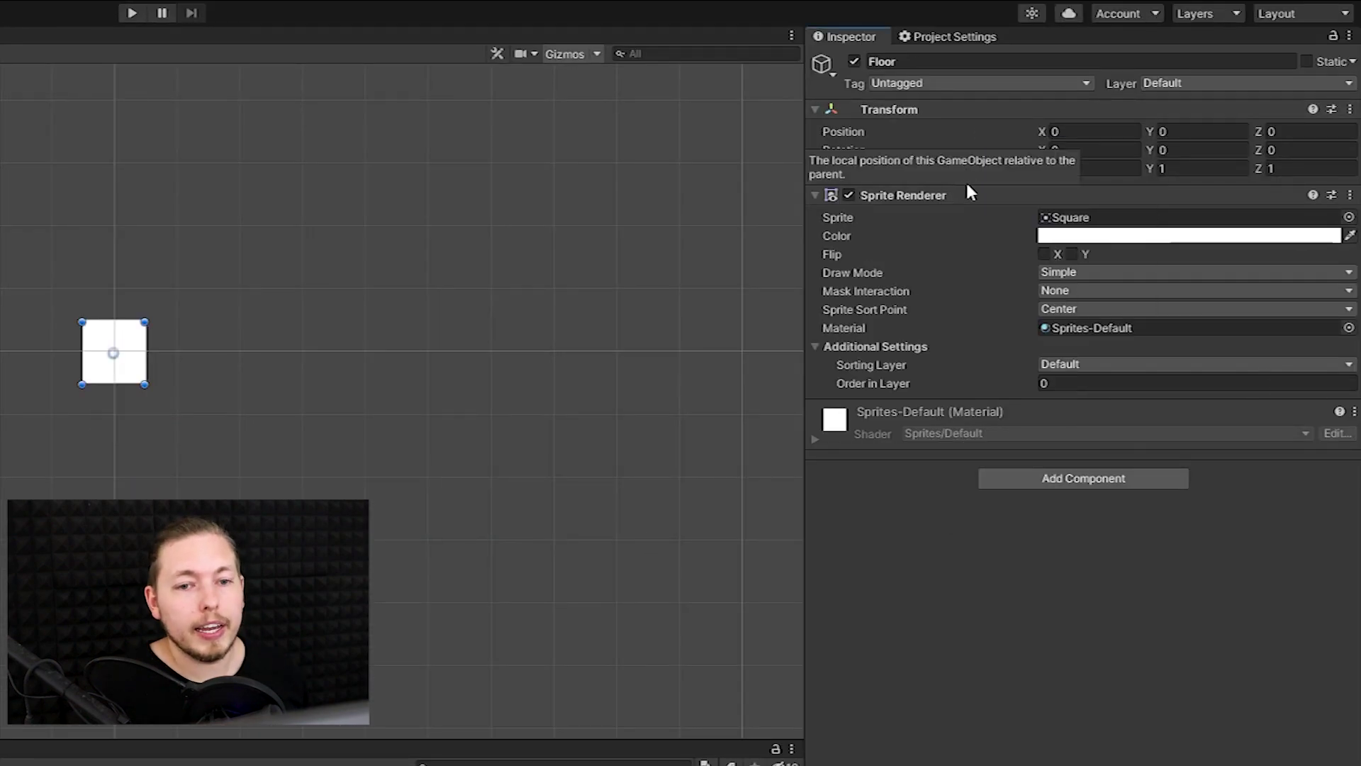
{"action": "left_click_drag", "start_coordinate": [1043, 168], "coordinate": [1360, 150]}
{"action": "scroll", "coordinate": [14, 386], "scroll_direction": "down", "scroll_amount": 6}
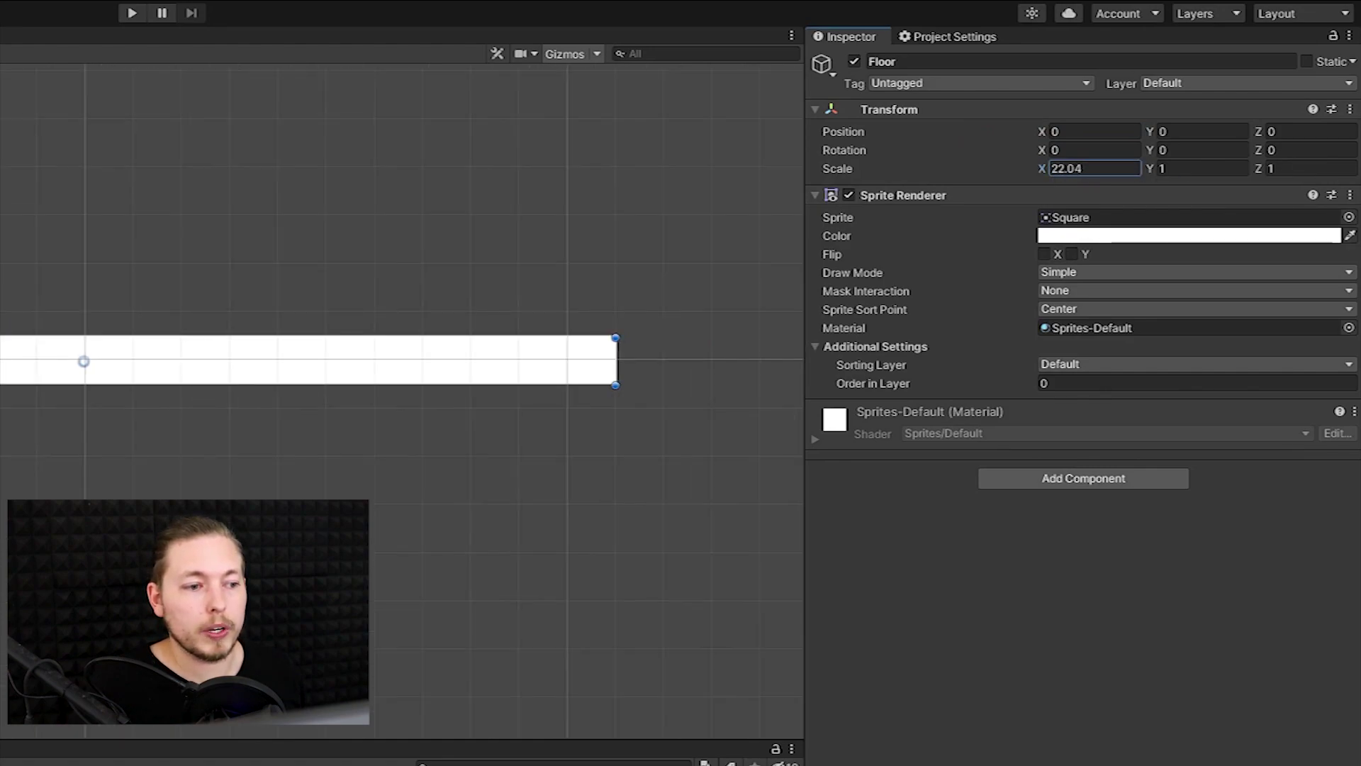
Hide the Main Camera in the scene and show it again
{"action": "scroll", "coordinate": [15, 385], "scroll_direction": "down", "scroll_amount": 2}
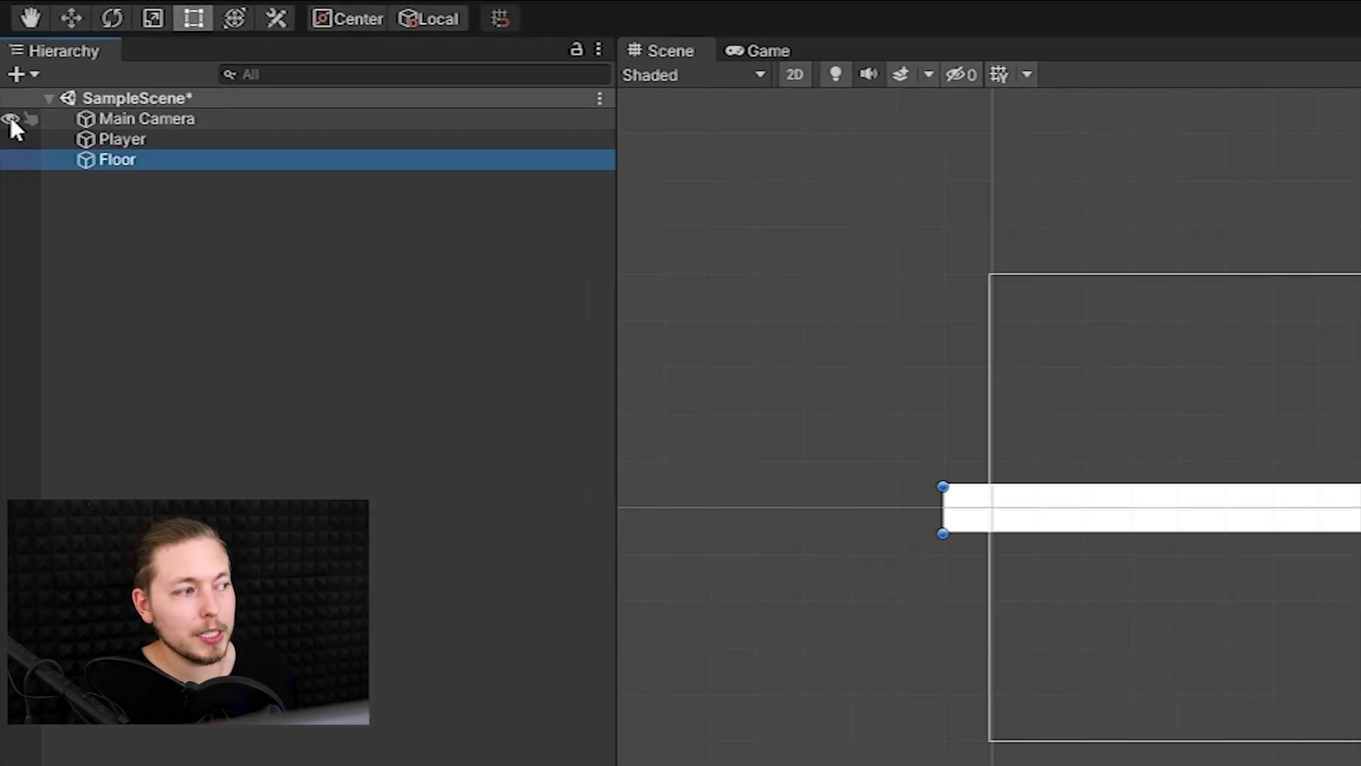
{"action": "left_click", "coordinate": [11, 119]}
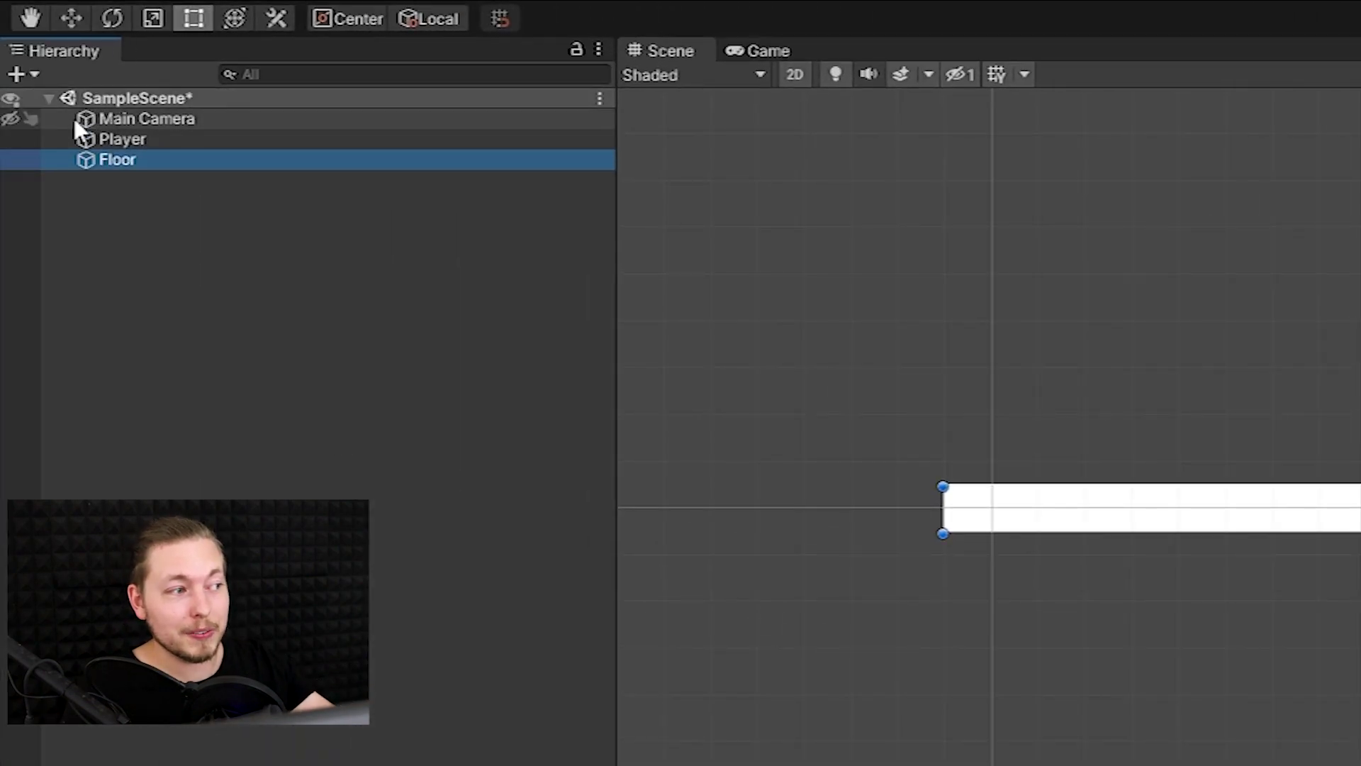
{"action": "left_click", "coordinate": [10, 119]}
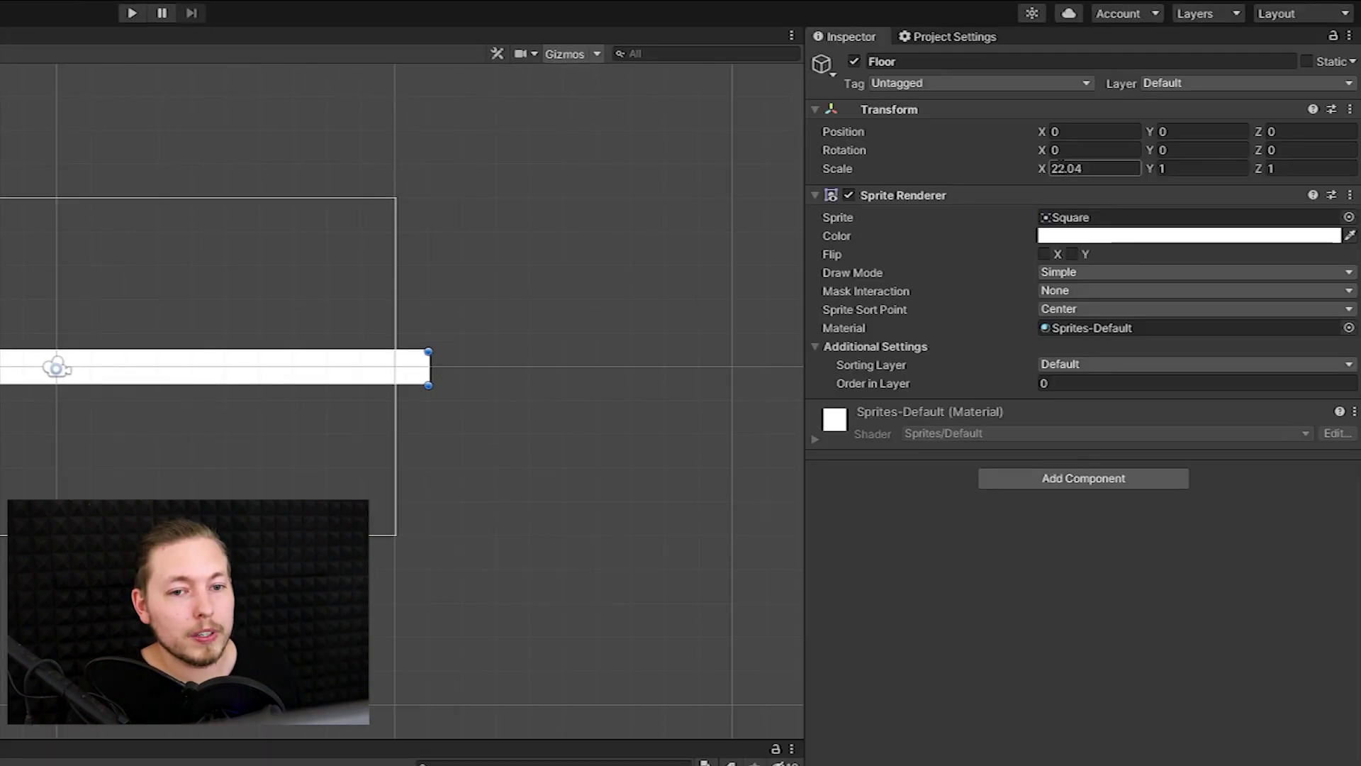
Set the Floor's X scale to 20 and lower it to a Y position of -3.5
{"action": "left_click", "coordinate": [1118, 171]}
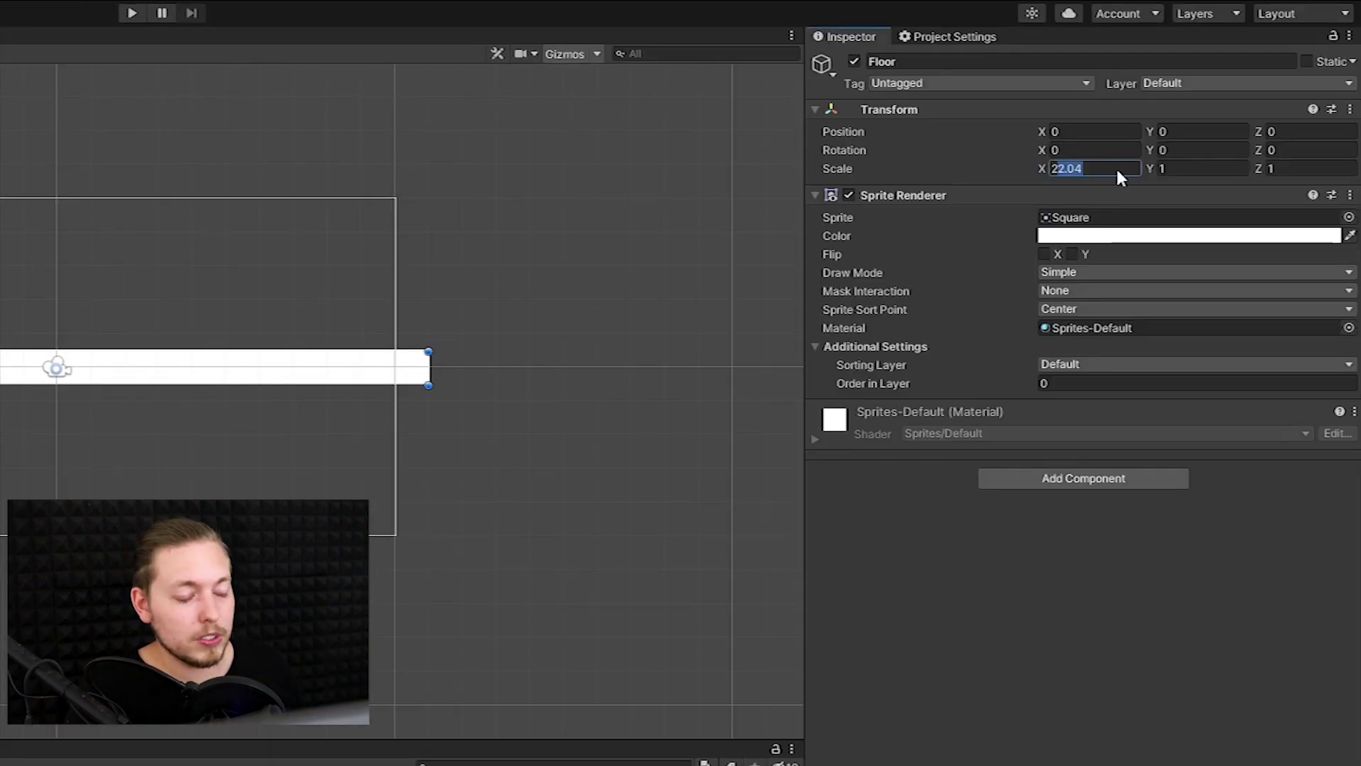
{"action": "type", "text": "20"}
{"action": "left_click", "coordinate": [525, 307]}
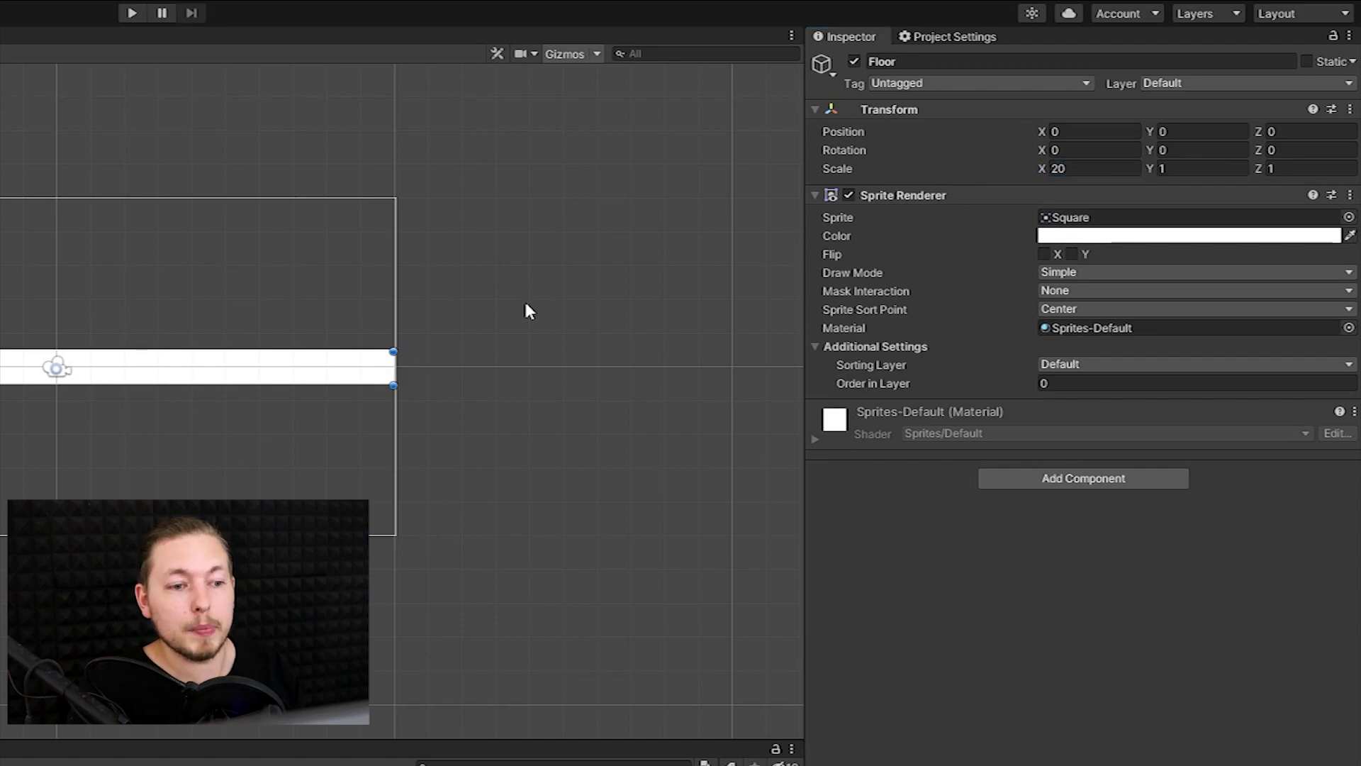
{"action": "left_click", "coordinate": [349, 367]}
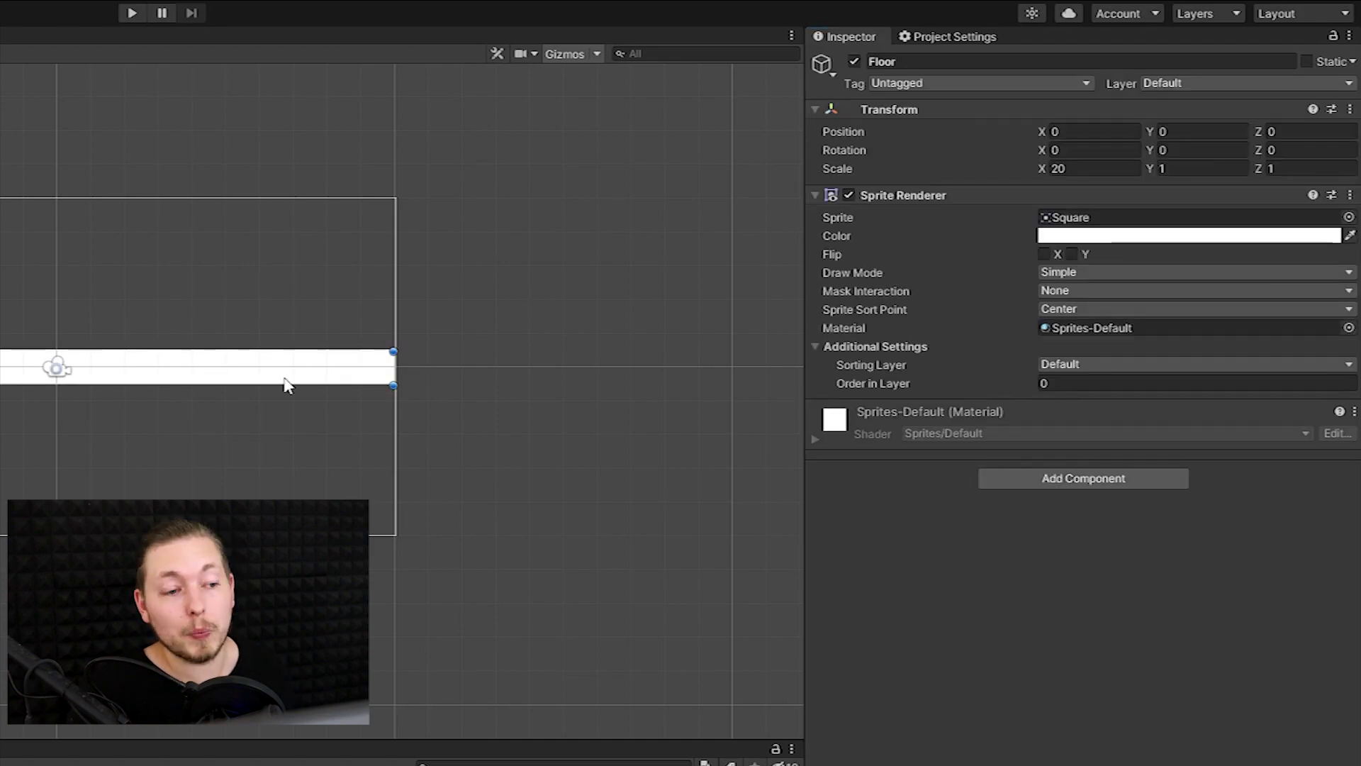
{"action": "left_click", "coordinate": [1152, 134]}
{"action": "left_click_drag", "start_coordinate": [1150, 132], "coordinate": [1042, 129]}
Change the Player's Sprite Renderer color to bright red
{"action": "left_click", "coordinate": [56, 367]}
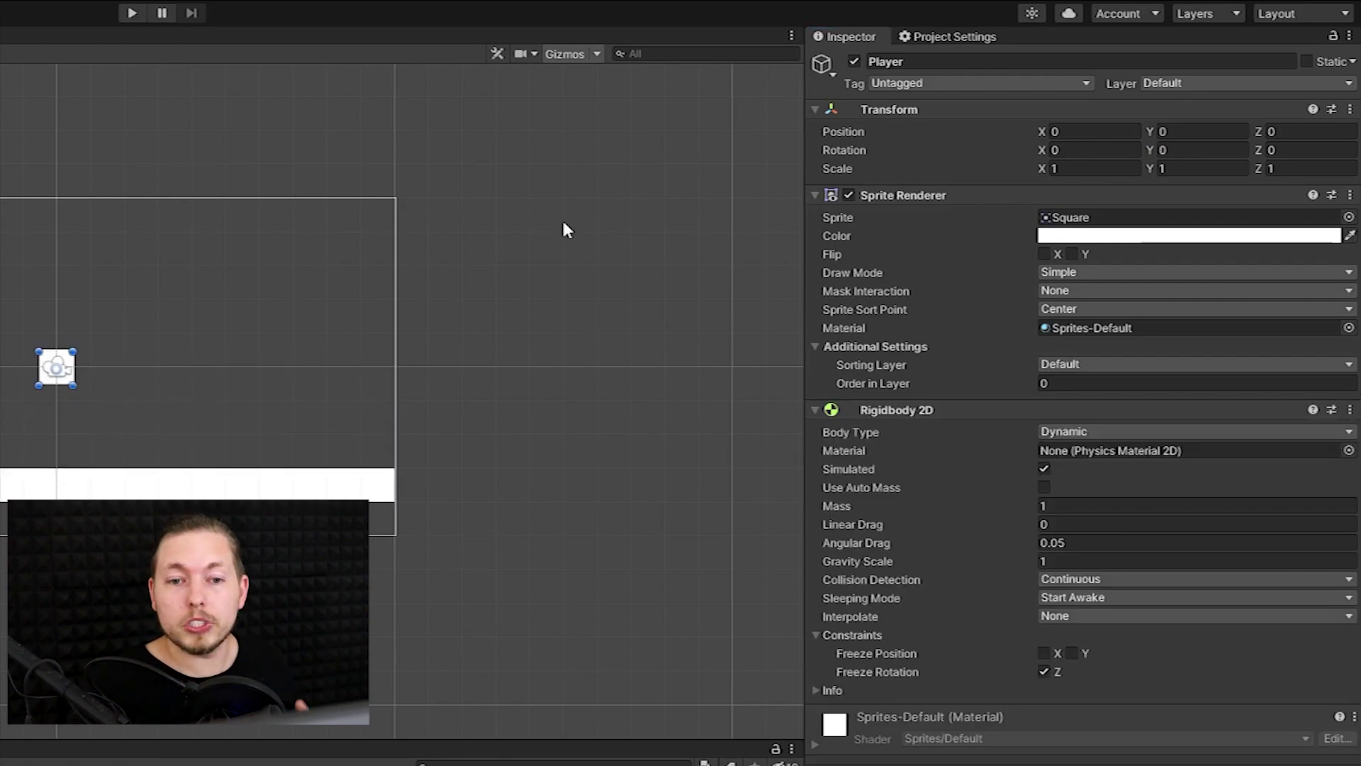
{"action": "left_click", "coordinate": [1183, 237]}
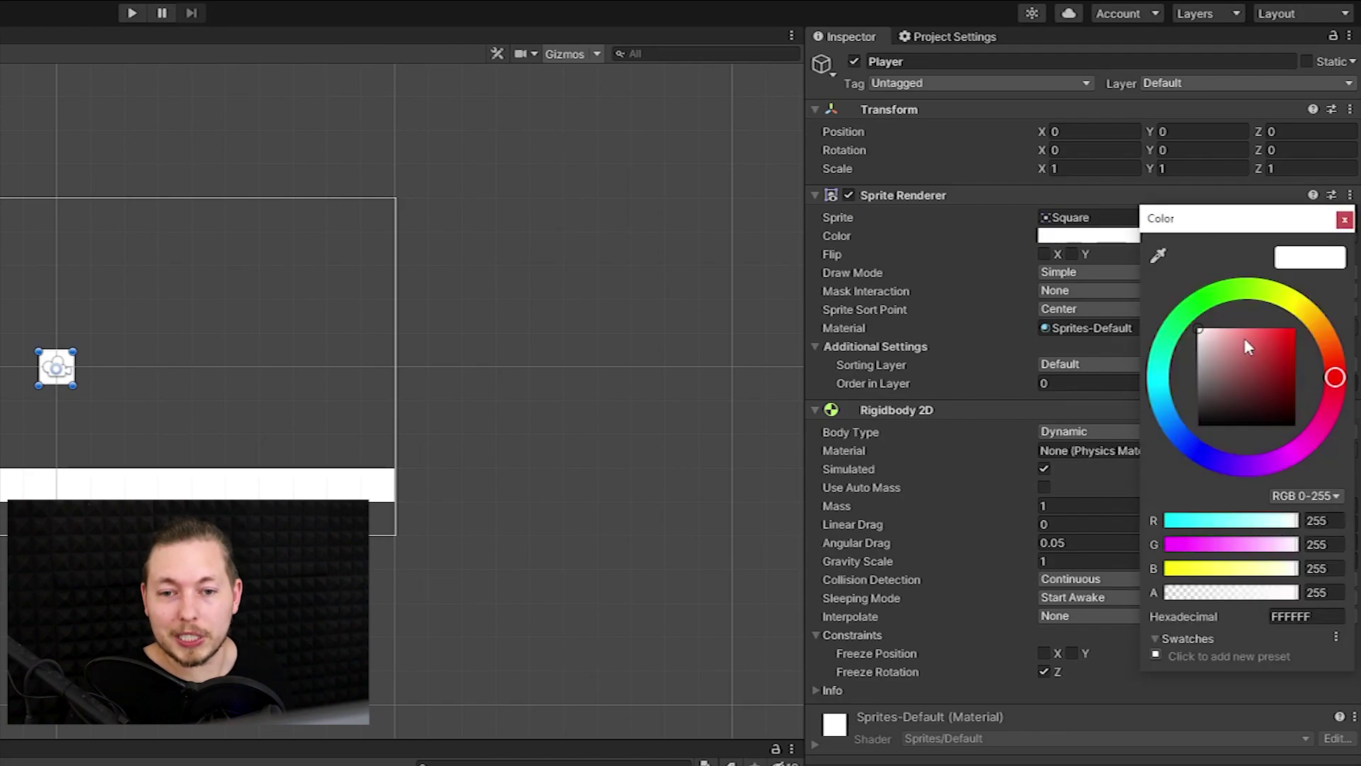
{"action": "left_click_drag", "start_coordinate": [1245, 337], "coordinate": [1296, 328]}
{"action": "left_click", "coordinate": [648, 203]}
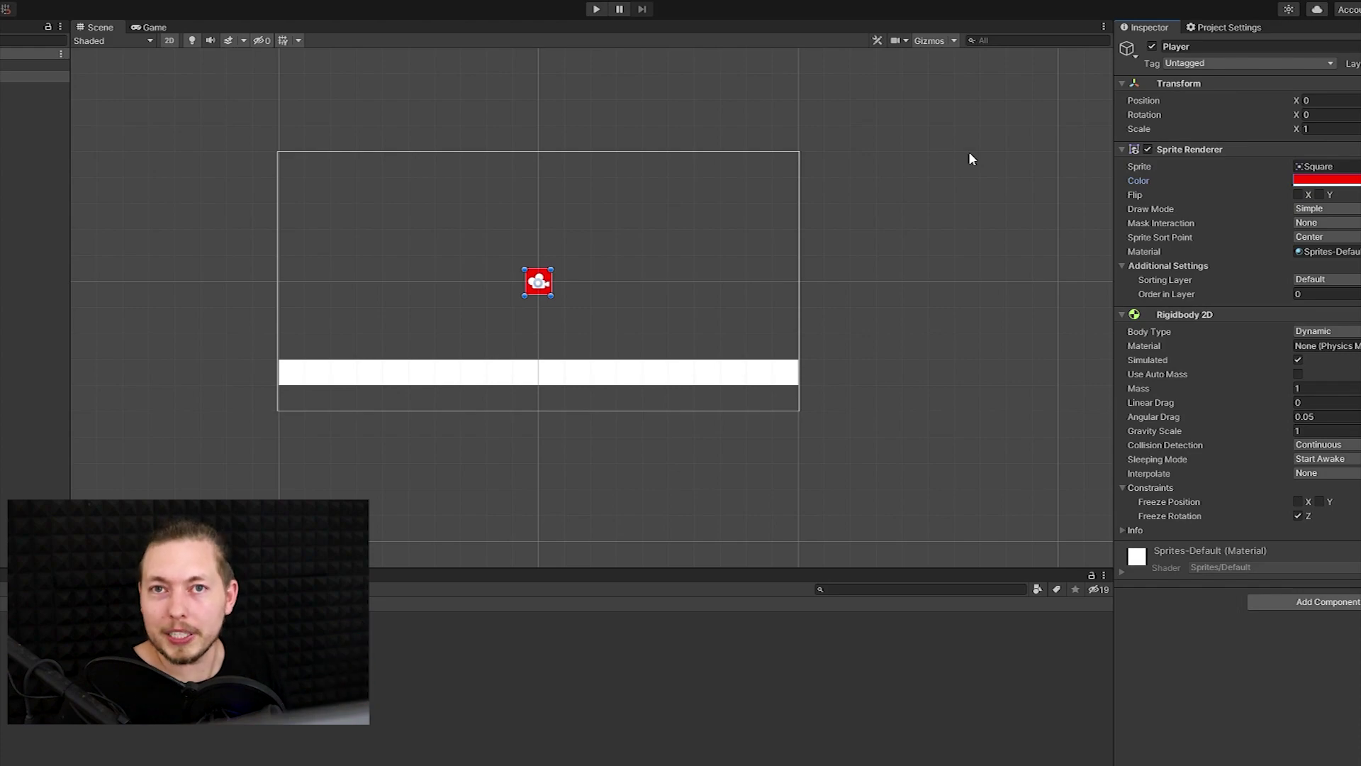
Play-test the scene to watch how the red Player falls against the Floor, and stop the test
{"action": "left_click", "coordinate": [596, 8]}
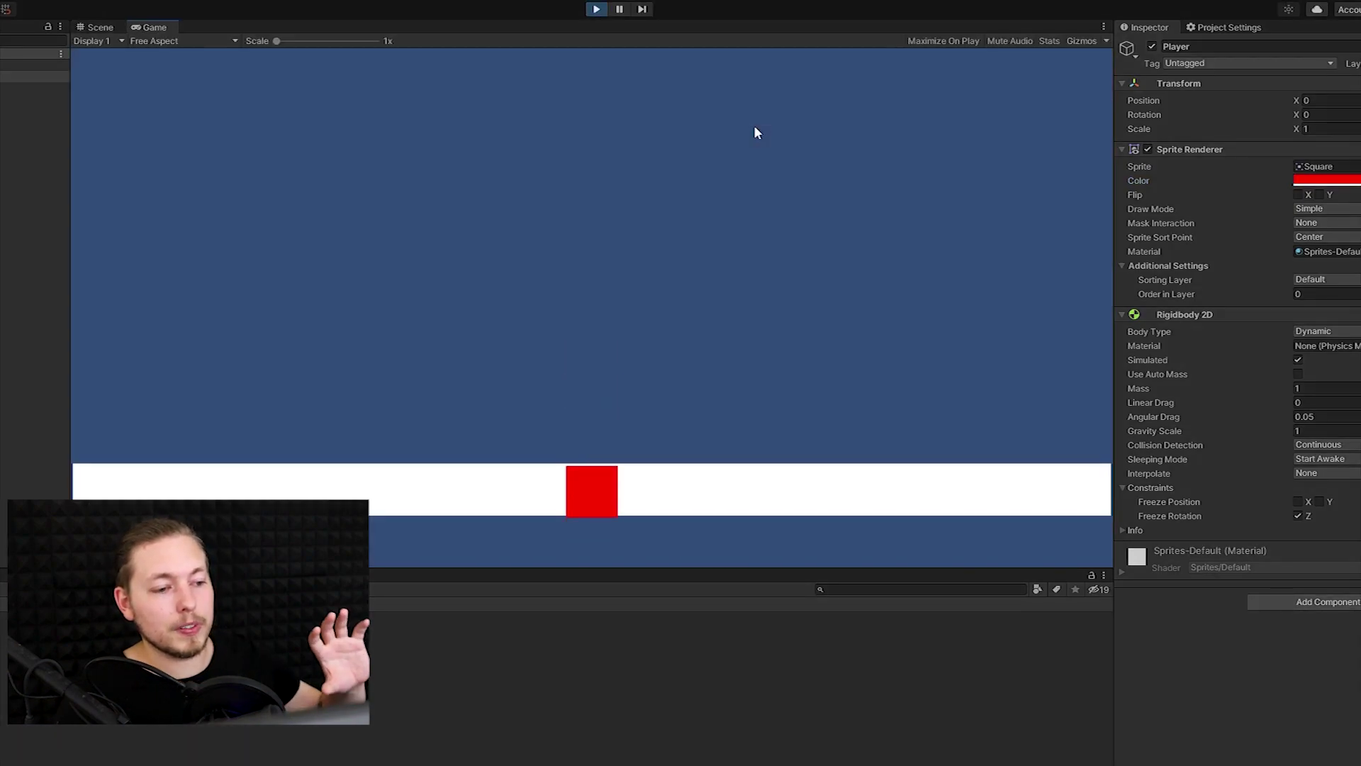
{"action": "key", "text": "space"}
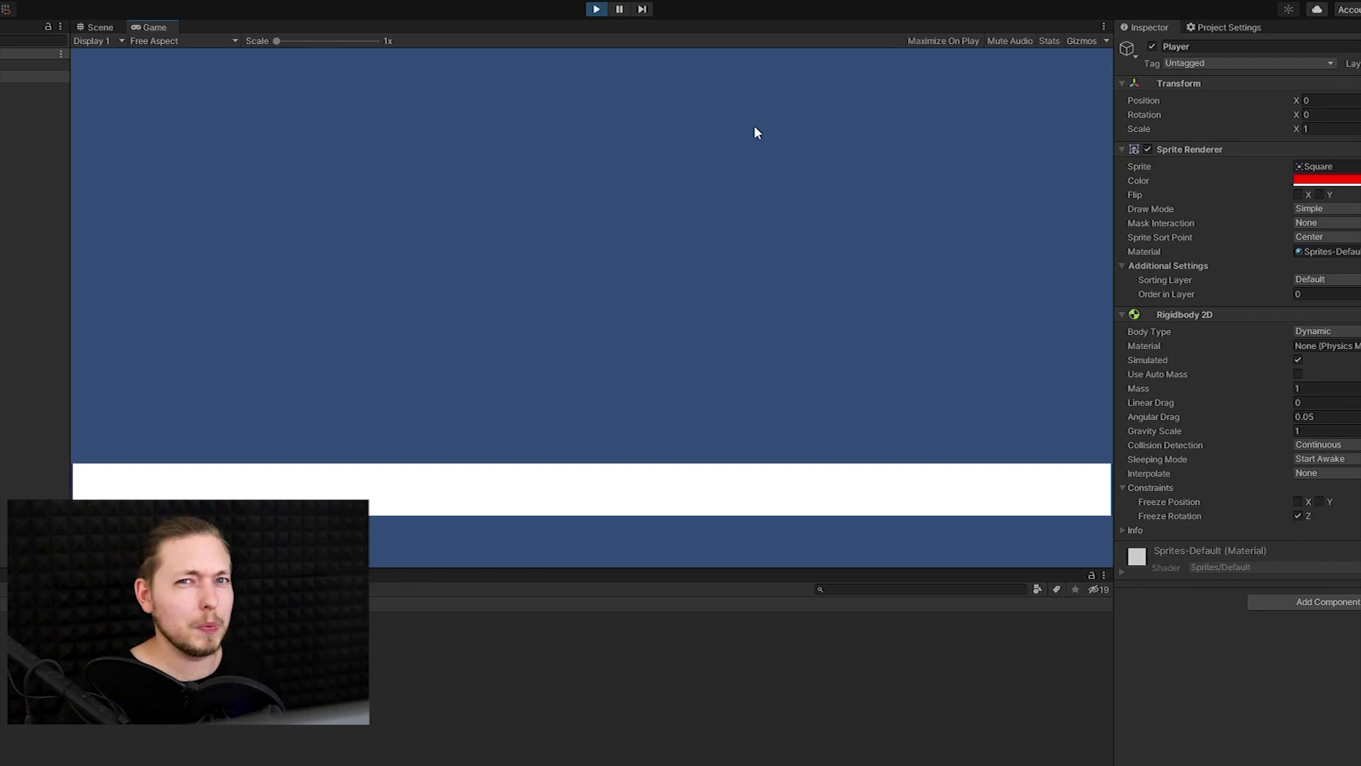
{"action": "key", "text": "ctrl+p"}
Change the Main Camera's background color to light gray and check it in the Game view
{"action": "left_click", "coordinate": [34, 65]}
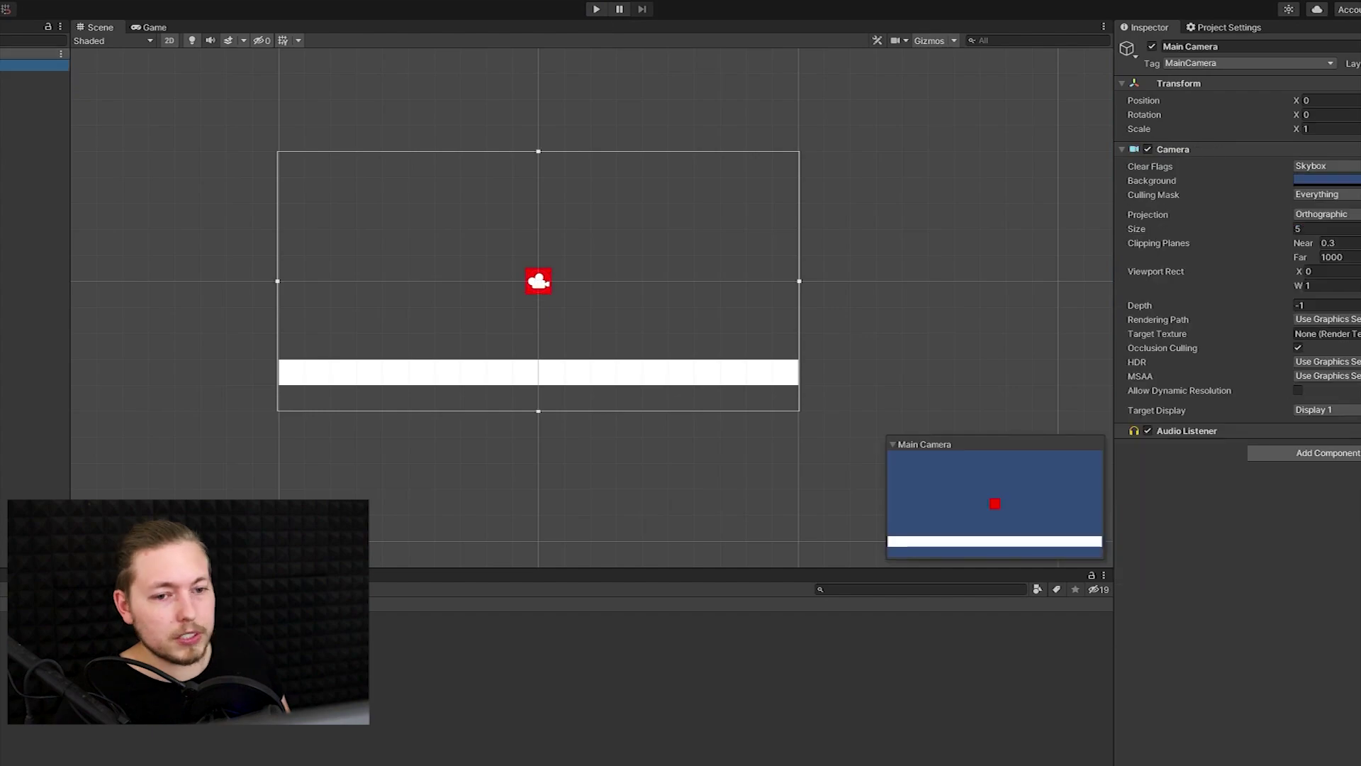
{"action": "left_click", "coordinate": [1325, 180]}
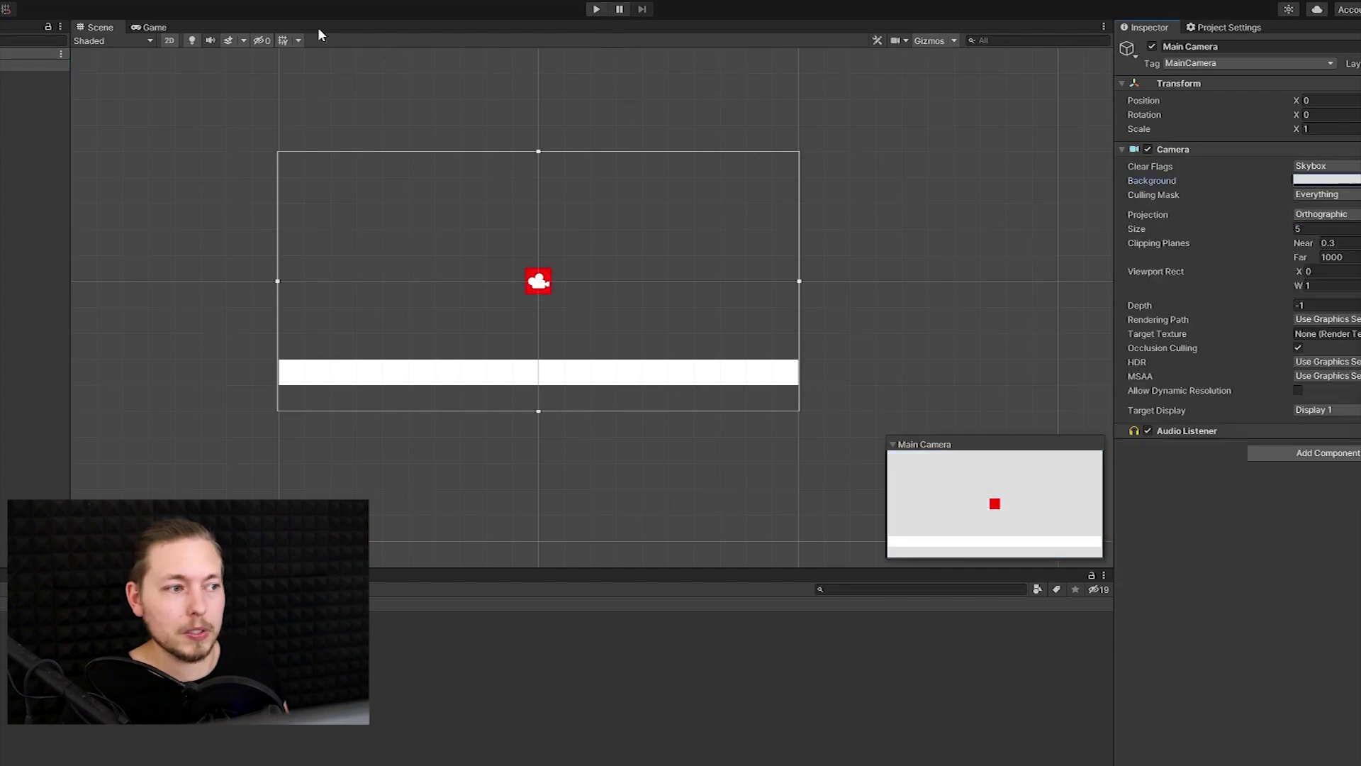
{"action": "left_click", "coordinate": [151, 27]}
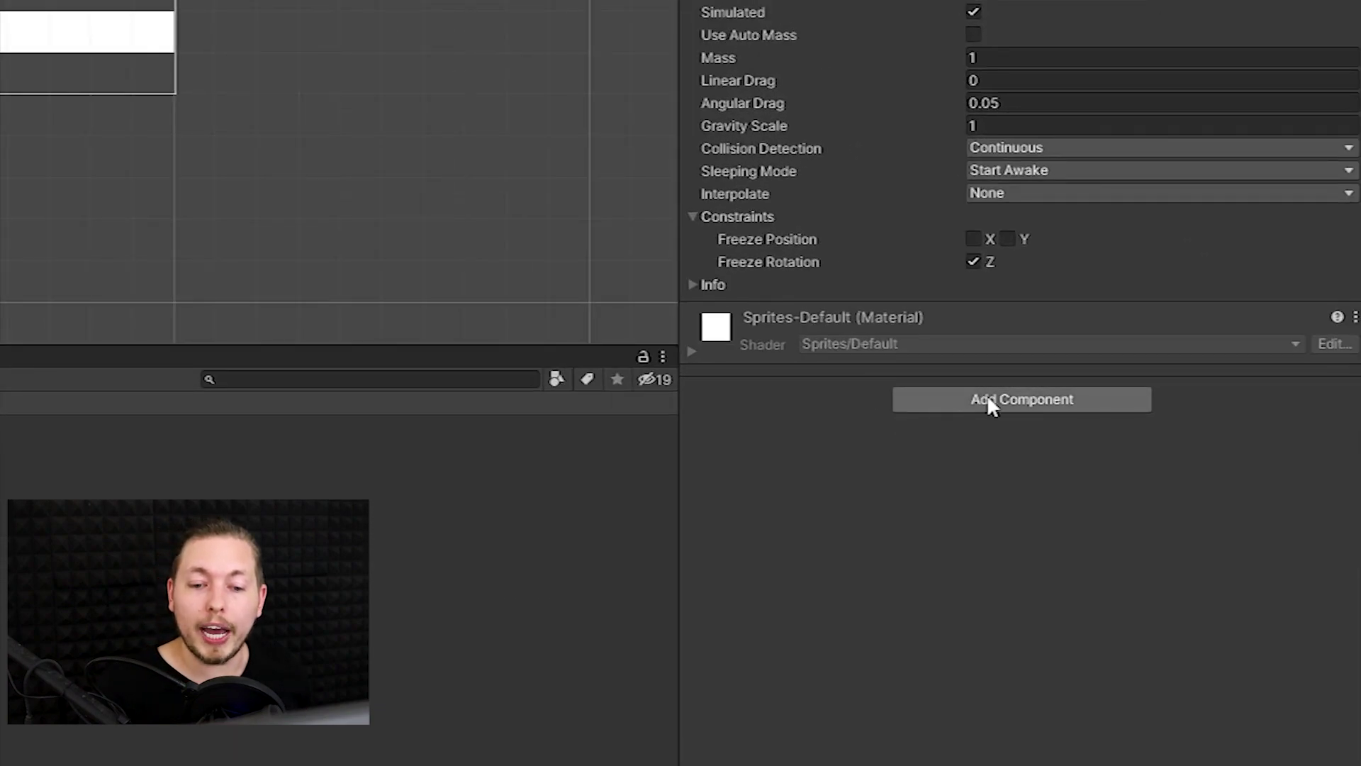
Add a Box Collider 2D component to the Player
{"action": "left_click", "coordinate": [990, 401]}
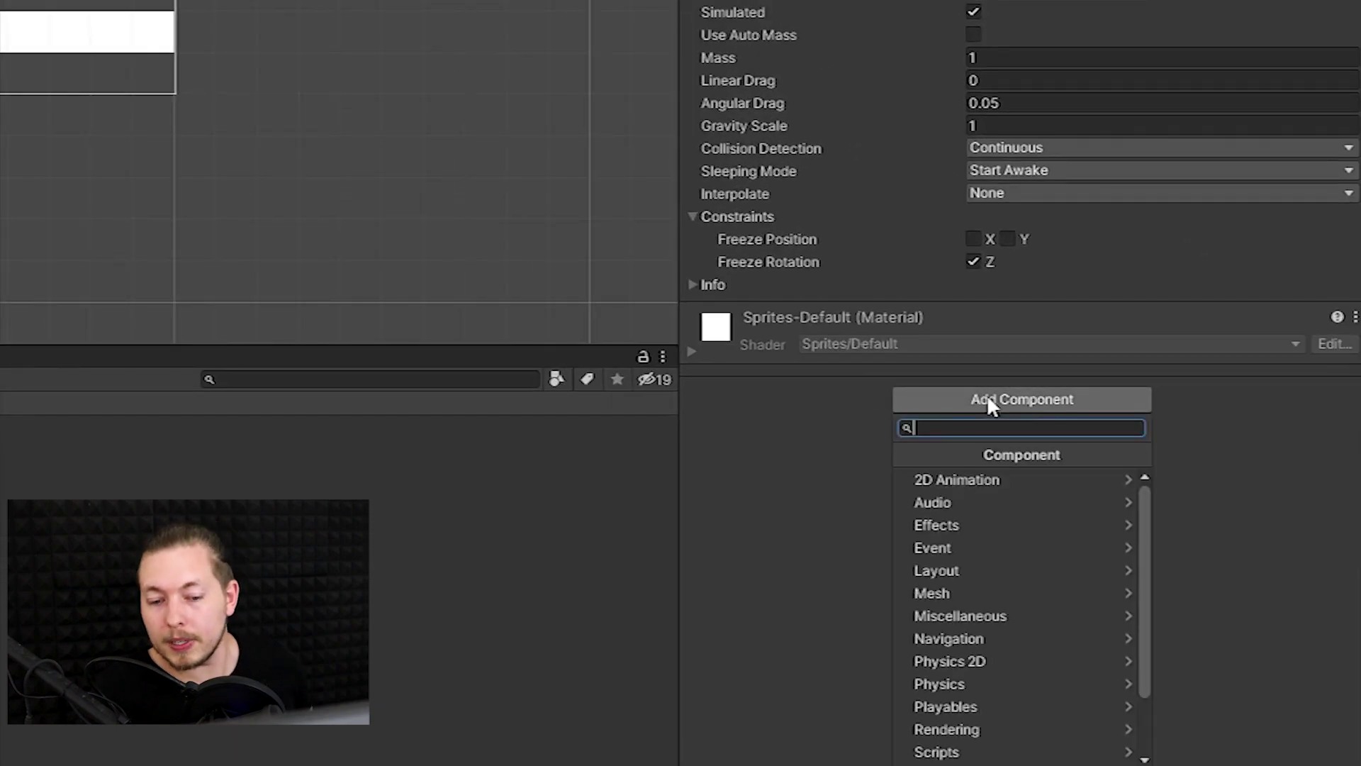
{"action": "scroll", "coordinate": [994, 482], "scroll_direction": "down", "scroll_amount": 2}
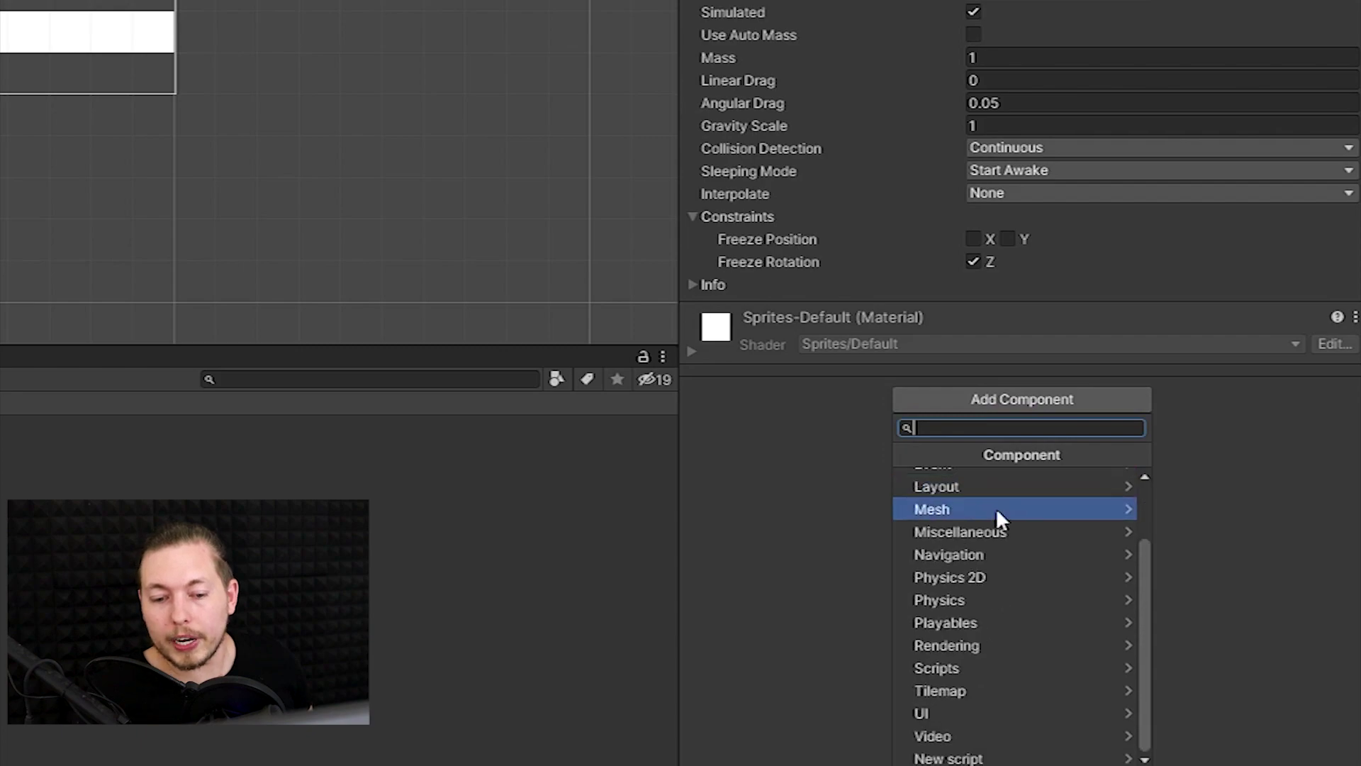
{"action": "left_click", "coordinate": [1001, 582]}
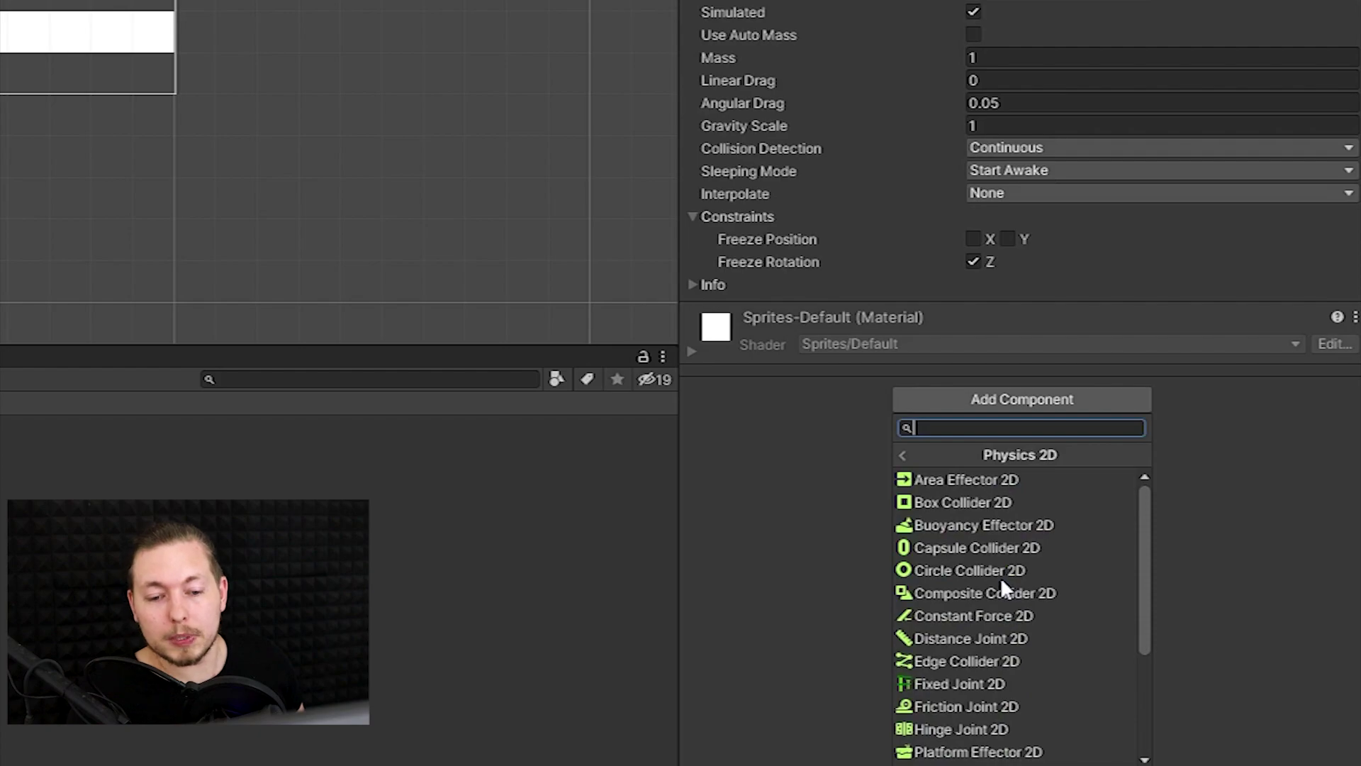
{"action": "left_click", "coordinate": [988, 507]}
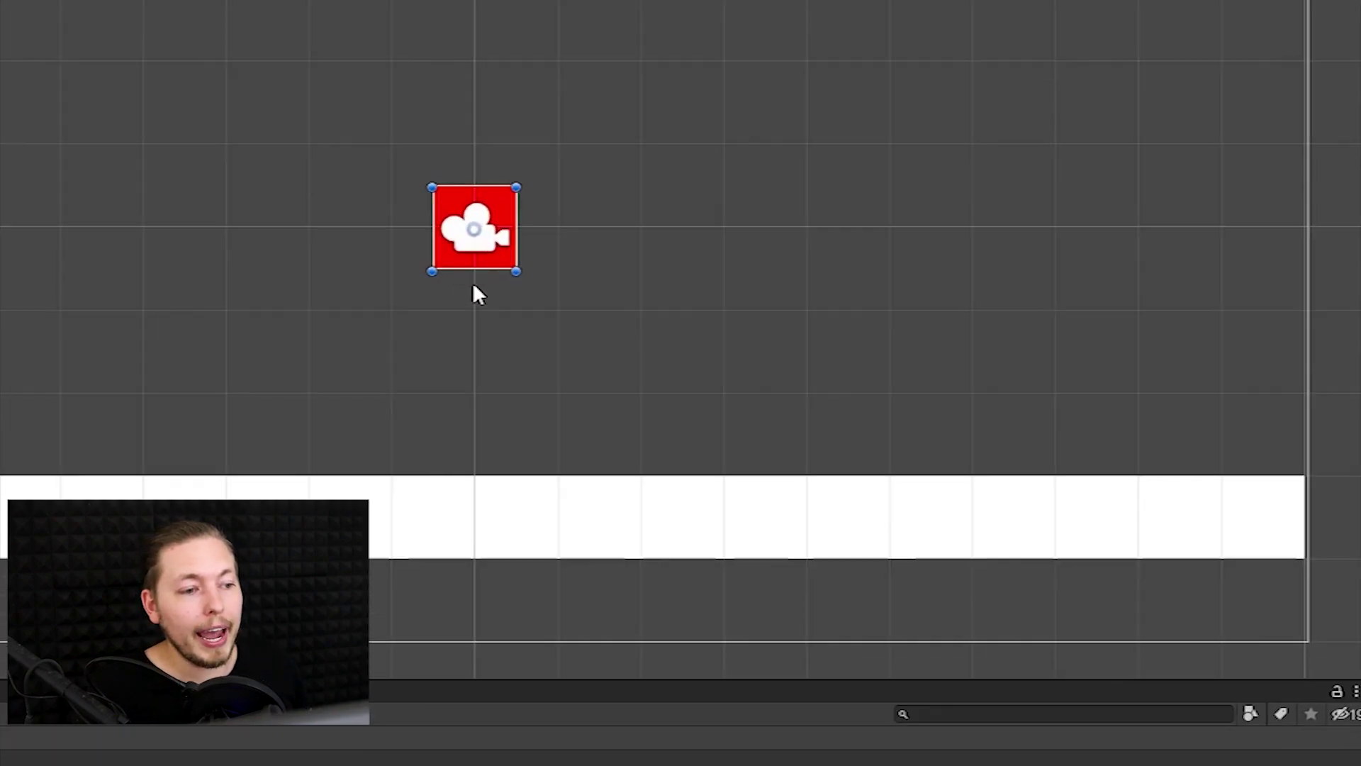
{"action": "scroll", "coordinate": [473, 283], "scroll_direction": "up", "scroll_amount": 4}
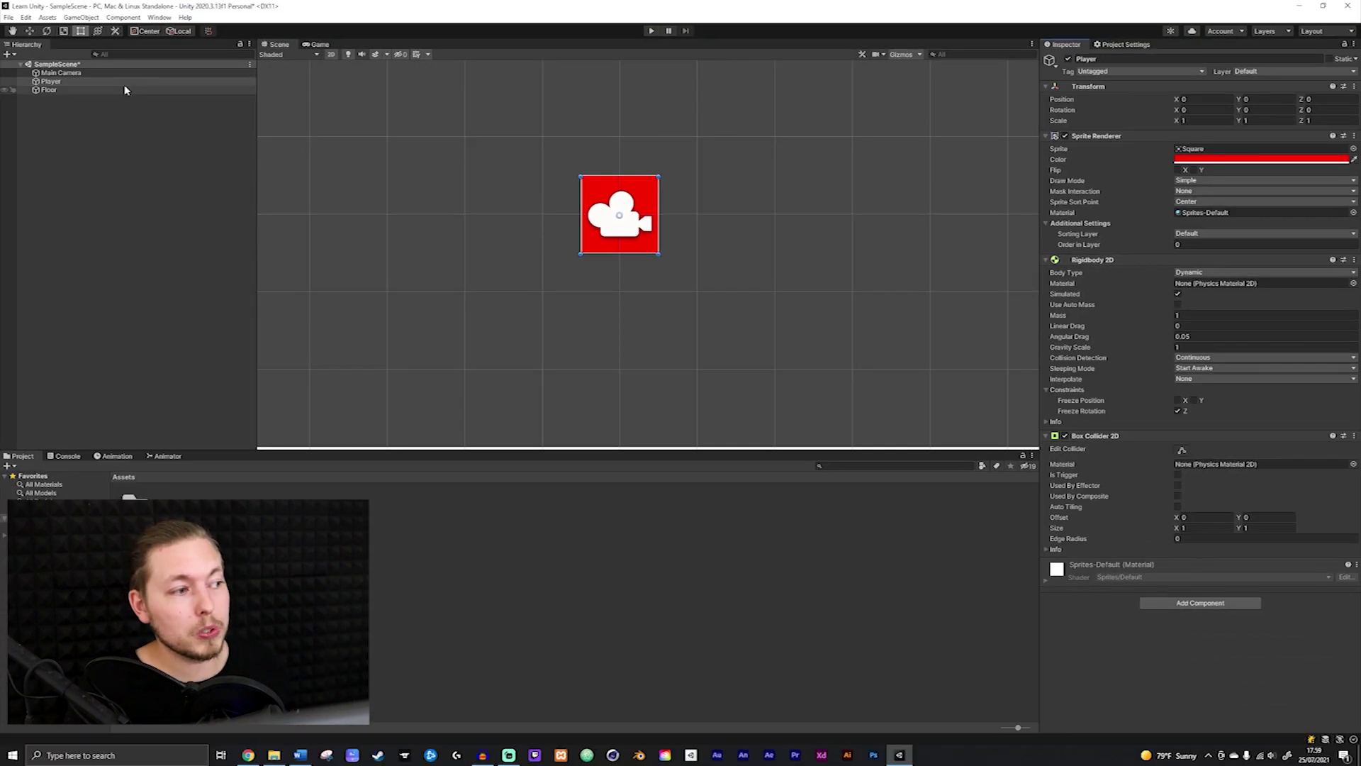
Add a Box Collider 2D component to the Floor
{"action": "left_click", "coordinate": [124, 91]}
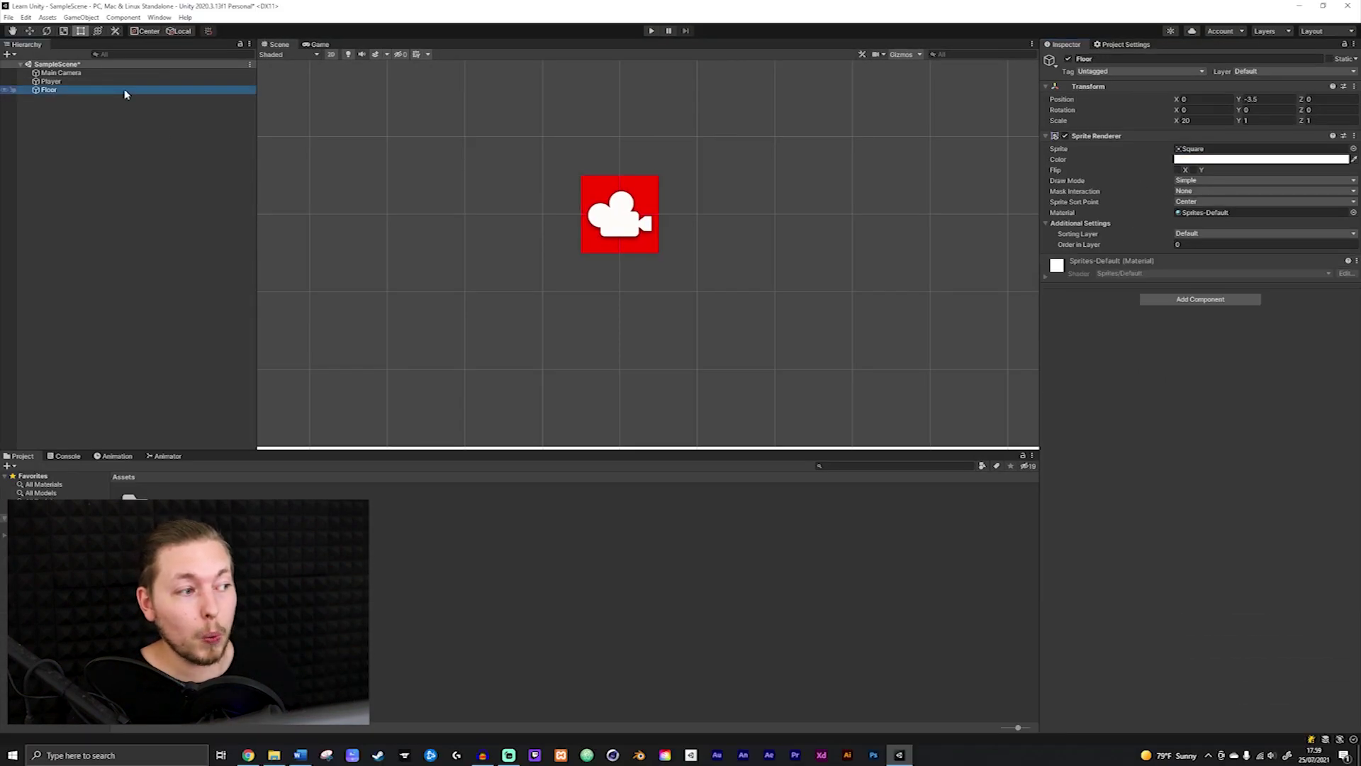
{"action": "left_click", "coordinate": [1200, 300]}
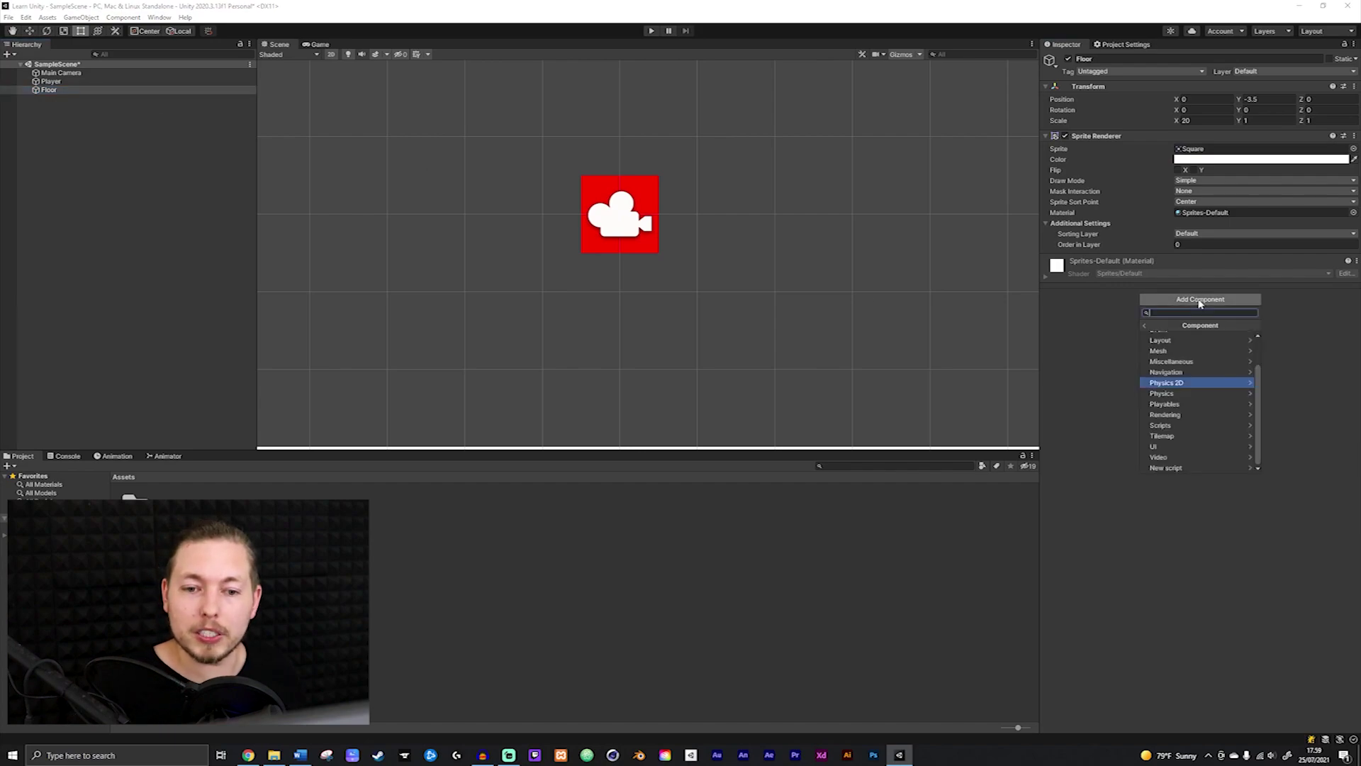
{"action": "left_click", "coordinate": [1206, 384]}
{"action": "left_click", "coordinate": [1197, 349]}
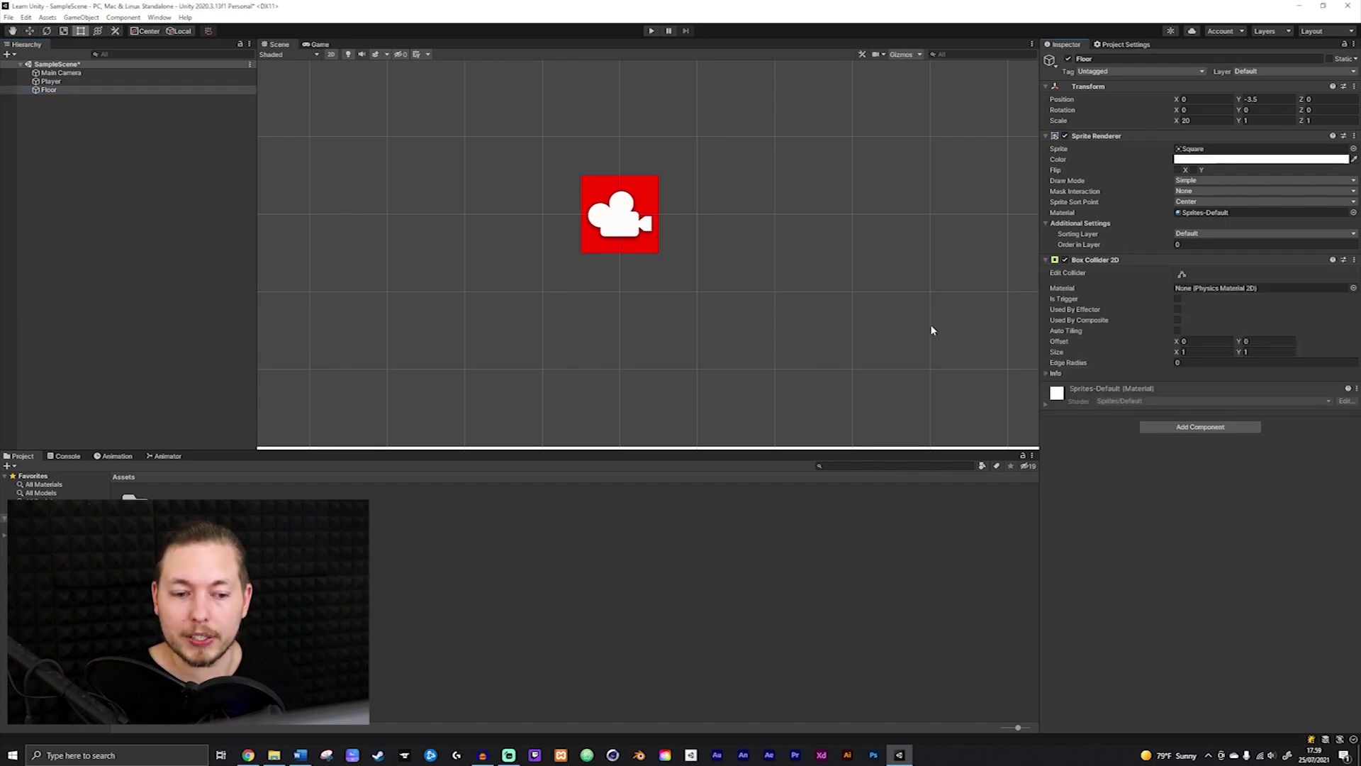
Play-test the scene to check the collision between the Player and the Floor, and stop the test
{"action": "scroll", "coordinate": [931, 324], "scroll_direction": "down", "scroll_amount": 6}
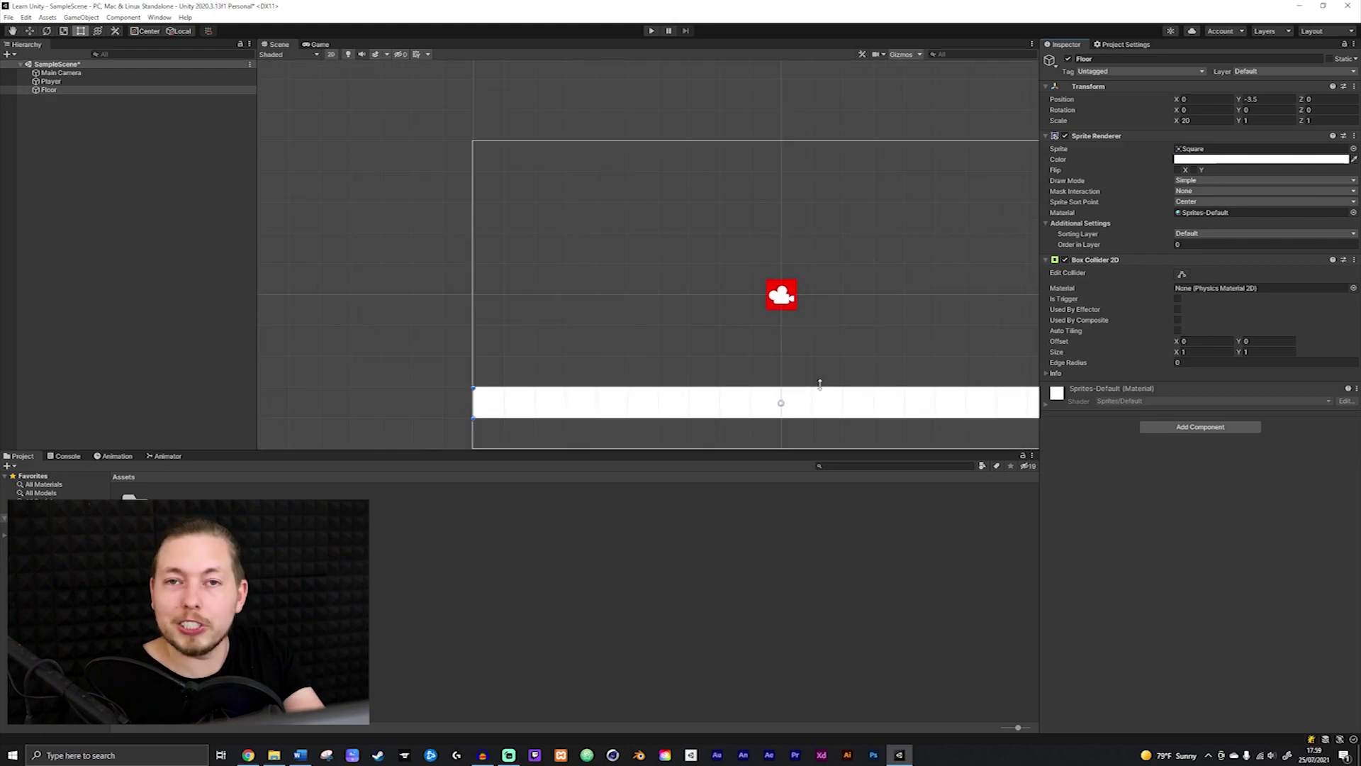
{"action": "left_click", "coordinate": [648, 31]}
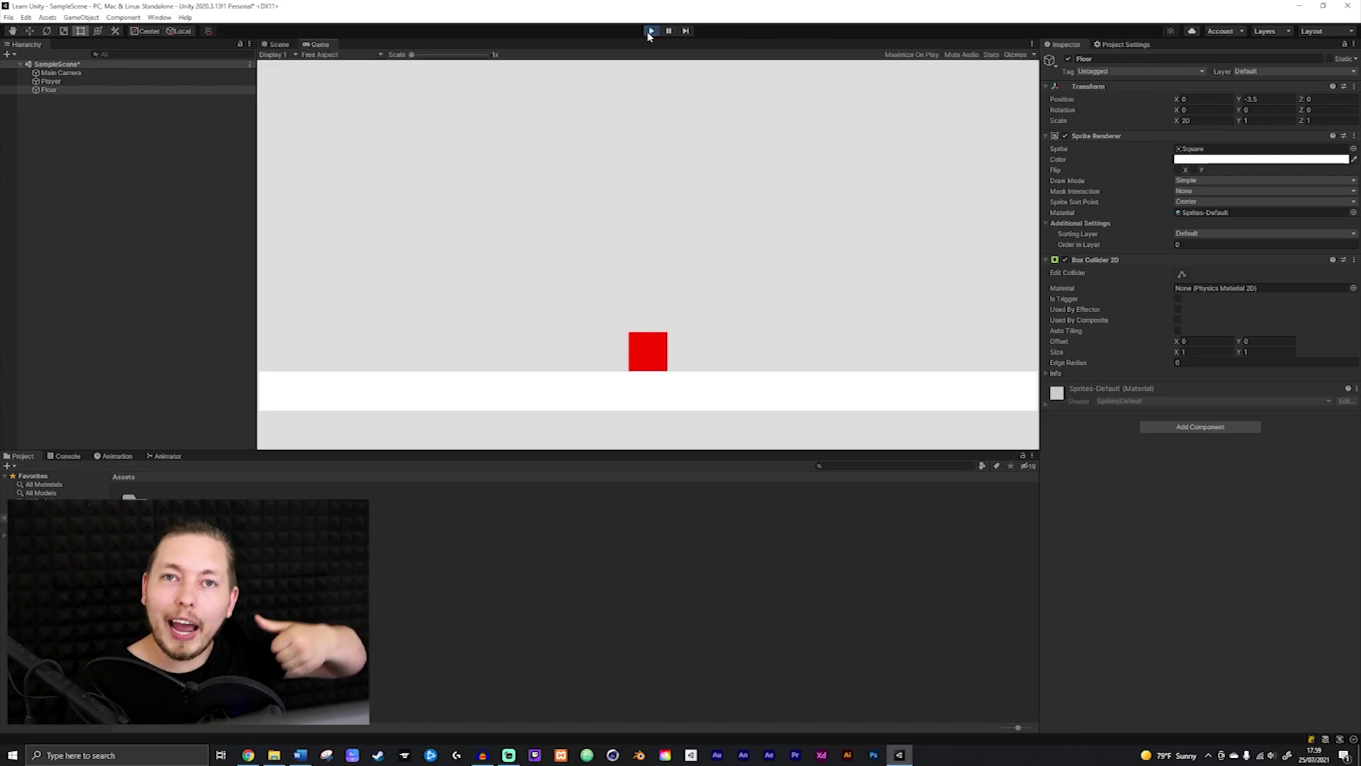
{"action": "left_click", "coordinate": [649, 32]}
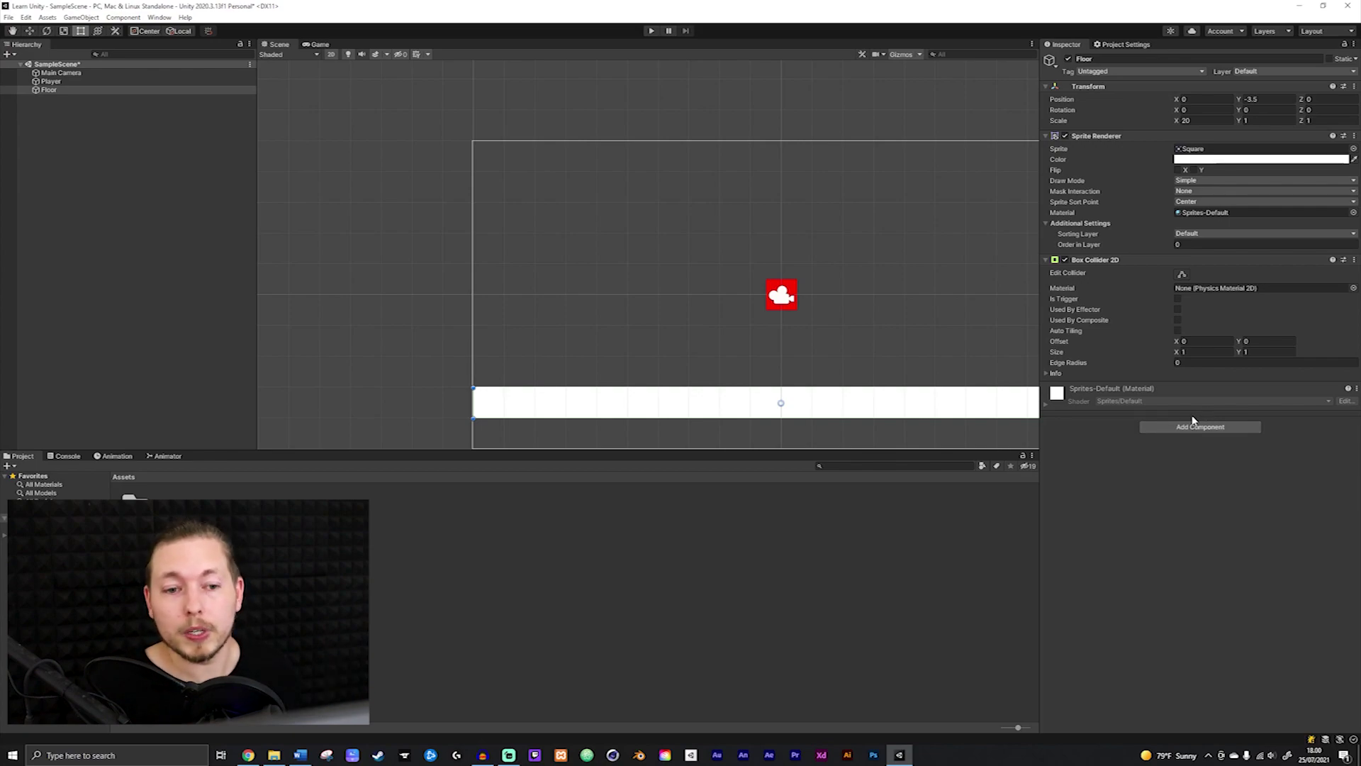
Add a Polygon Collider 2D component to the Player and remove it again
{"action": "left_click", "coordinate": [151, 82]}
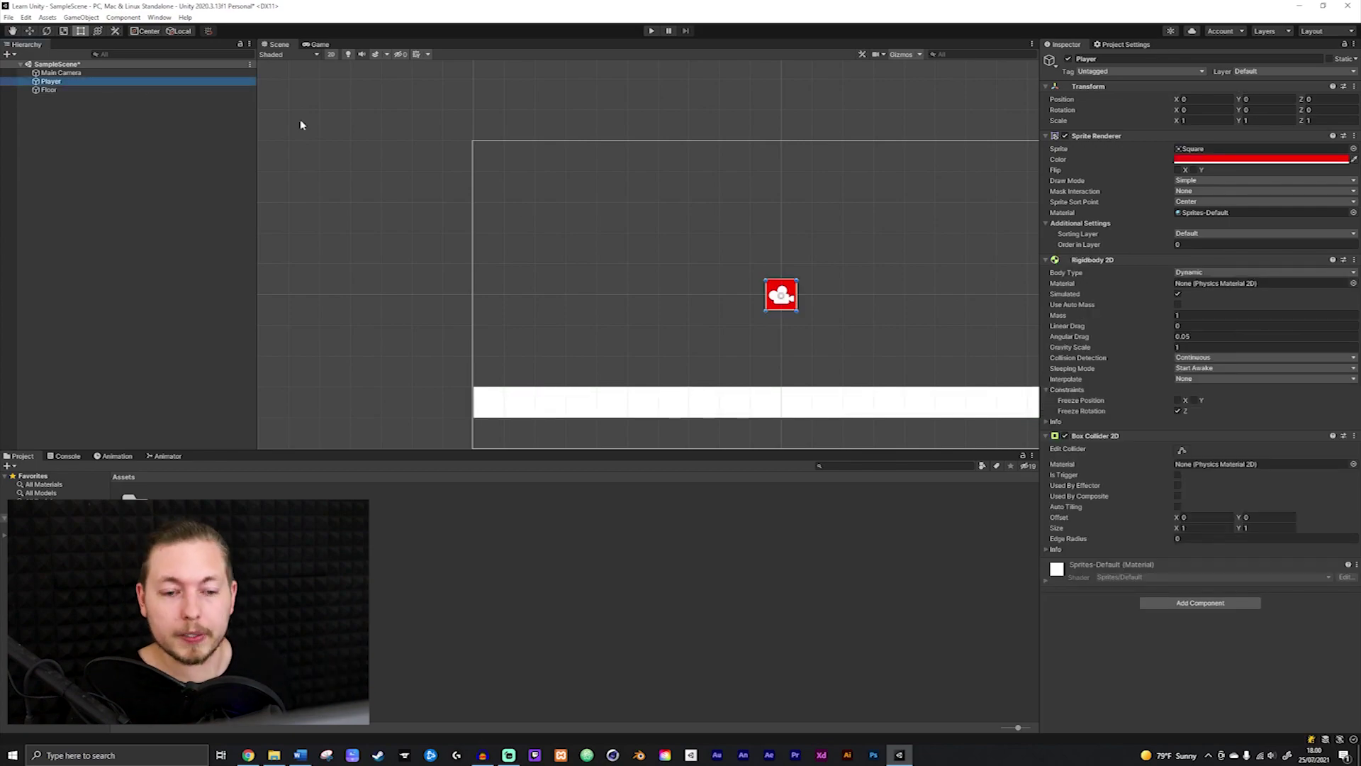
{"action": "left_click", "coordinate": [1214, 603]}
{"action": "scroll", "coordinate": [1211, 611], "scroll_direction": "down", "scroll_amount": 3}
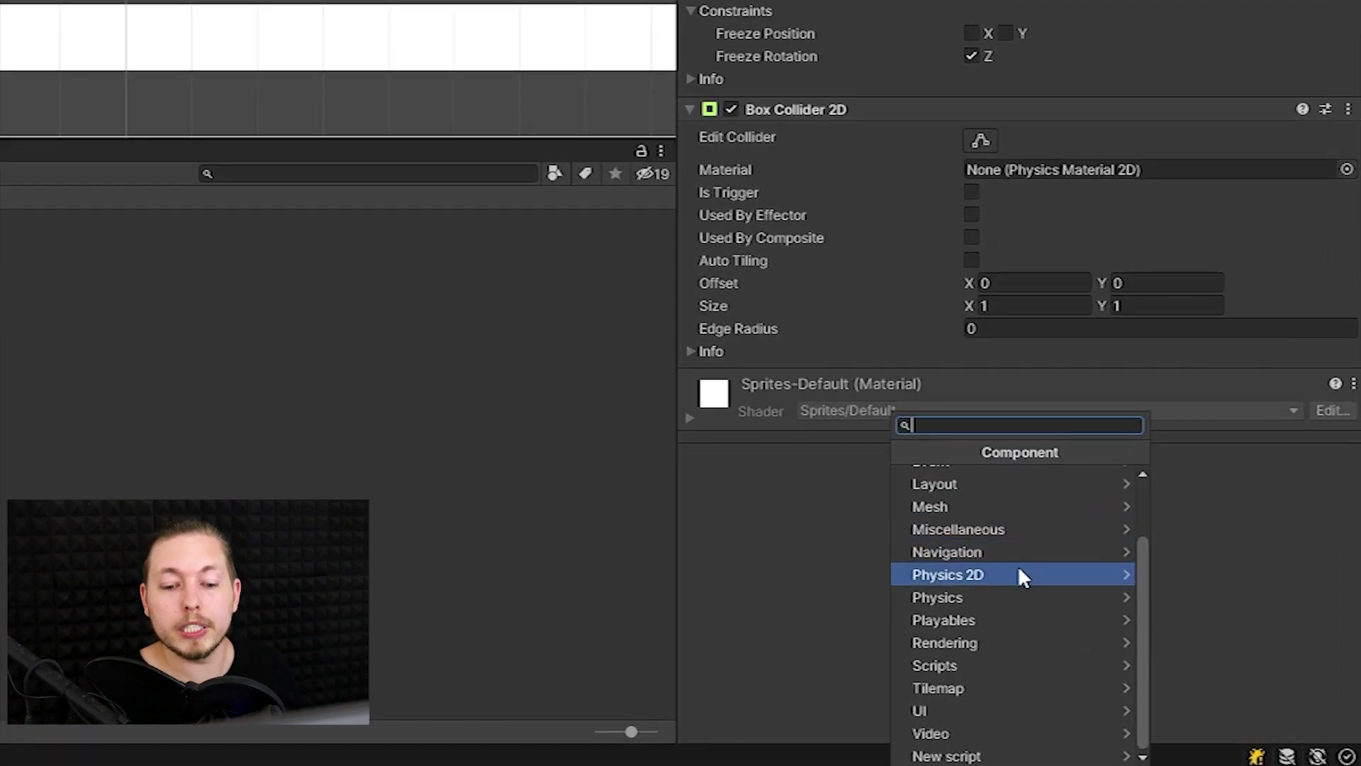
{"action": "left_click", "coordinate": [1020, 573]}
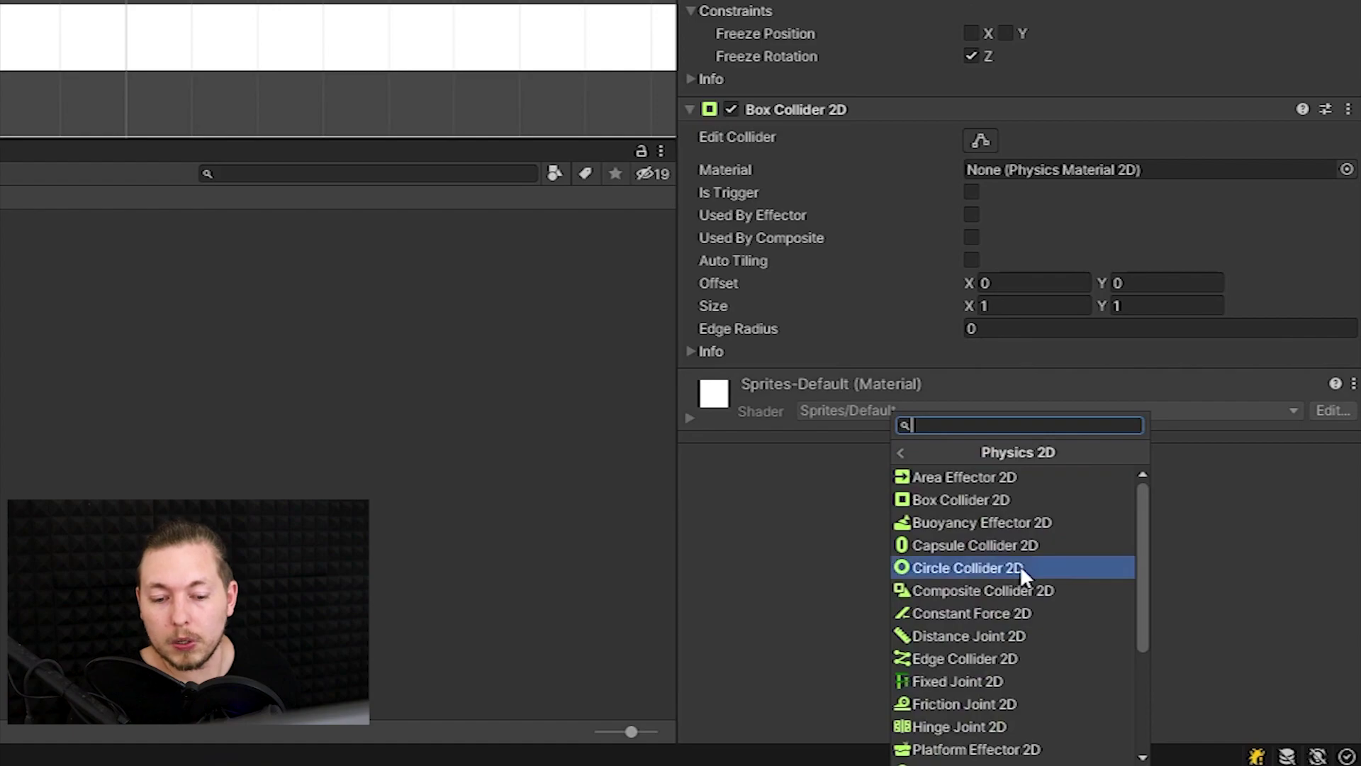
{"action": "scroll", "coordinate": [1025, 573], "scroll_direction": "down", "scroll_amount": 3}
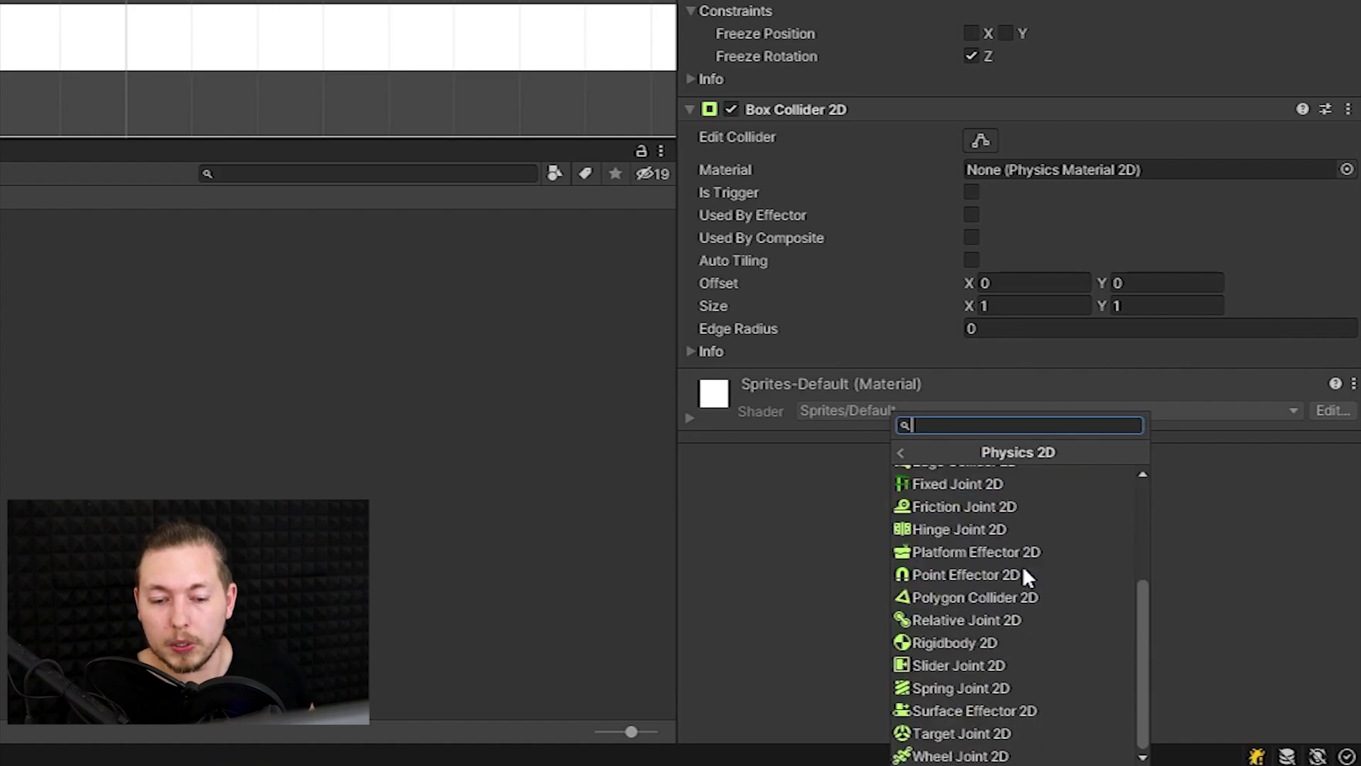
{"action": "left_click", "coordinate": [996, 597]}
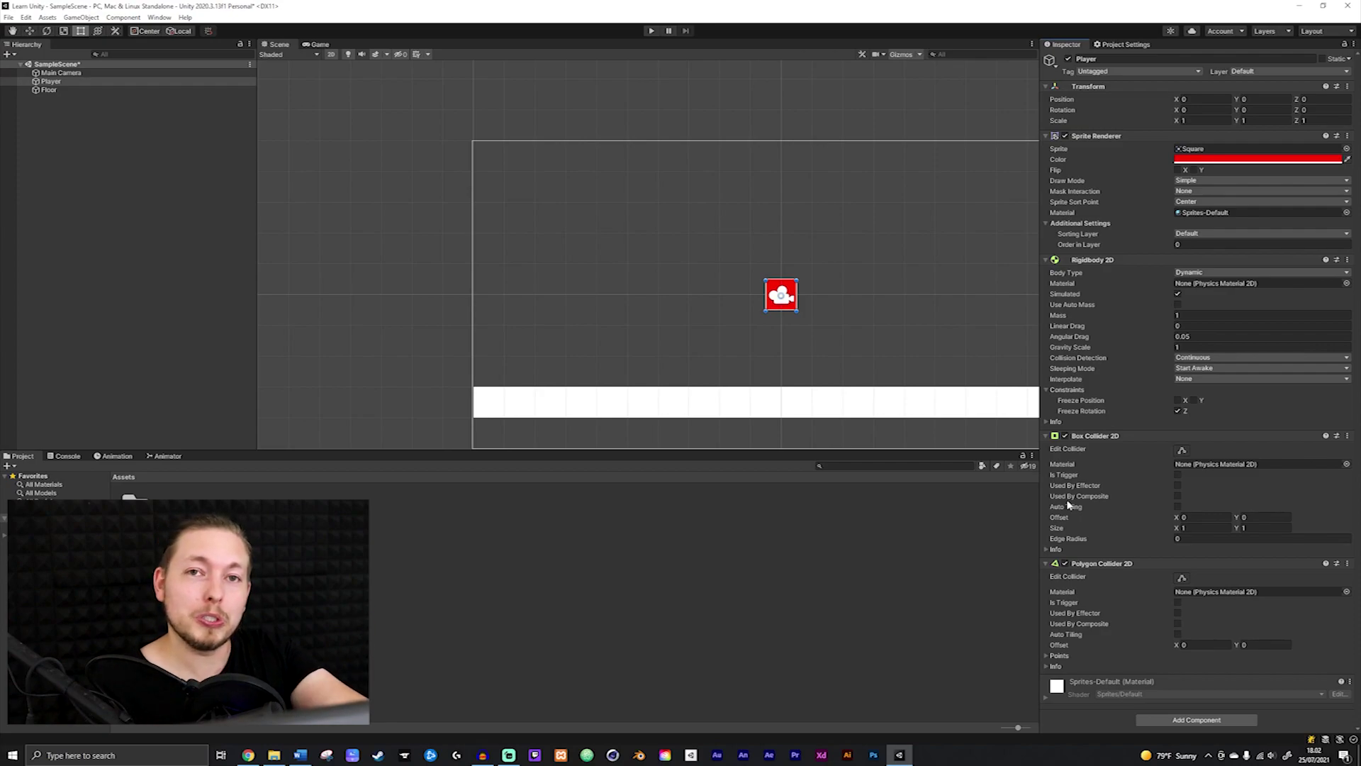
{"action": "left_click", "coordinate": [1137, 569]}
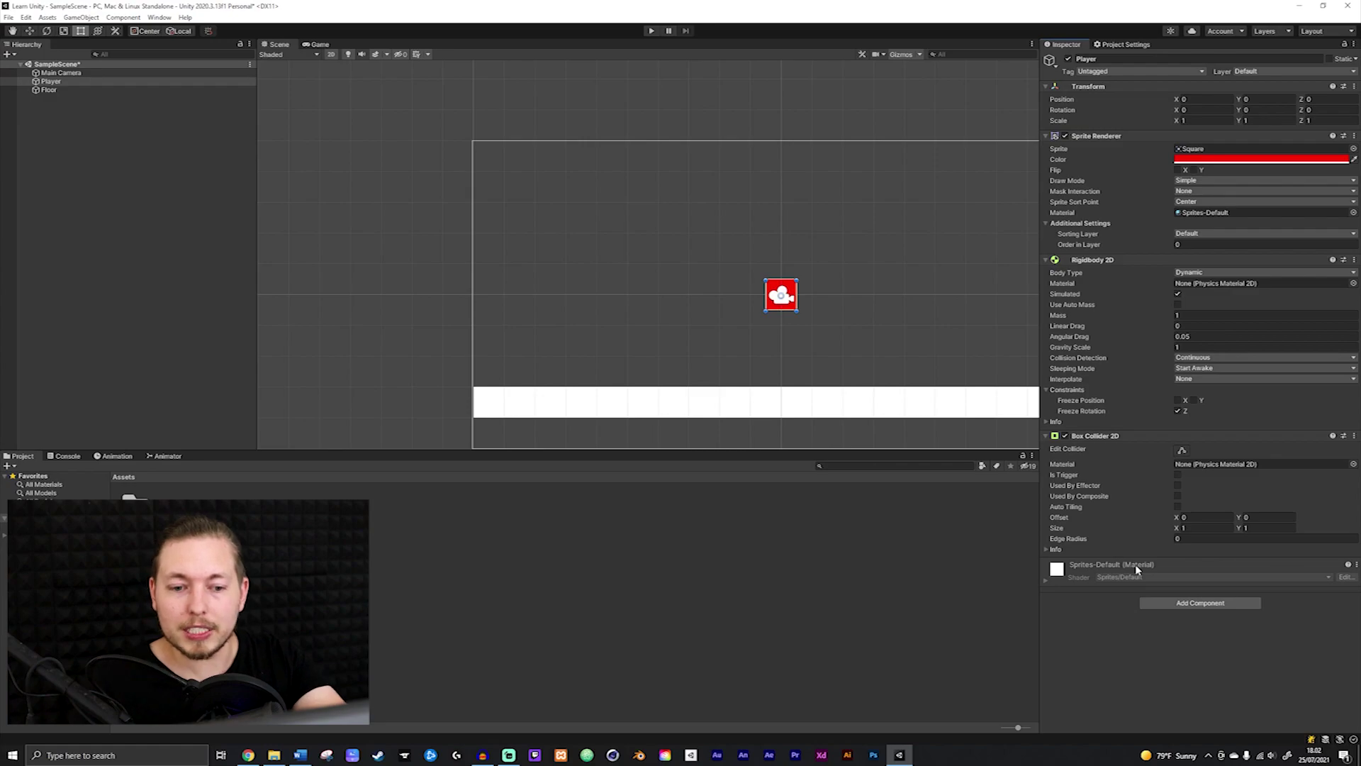
Edit the Player's Box Collider 2D, shrinking its outline to a small square in the sprite's upper-left corner
{"action": "scroll", "coordinate": [837, 283], "scroll_direction": "up", "scroll_amount": 5}
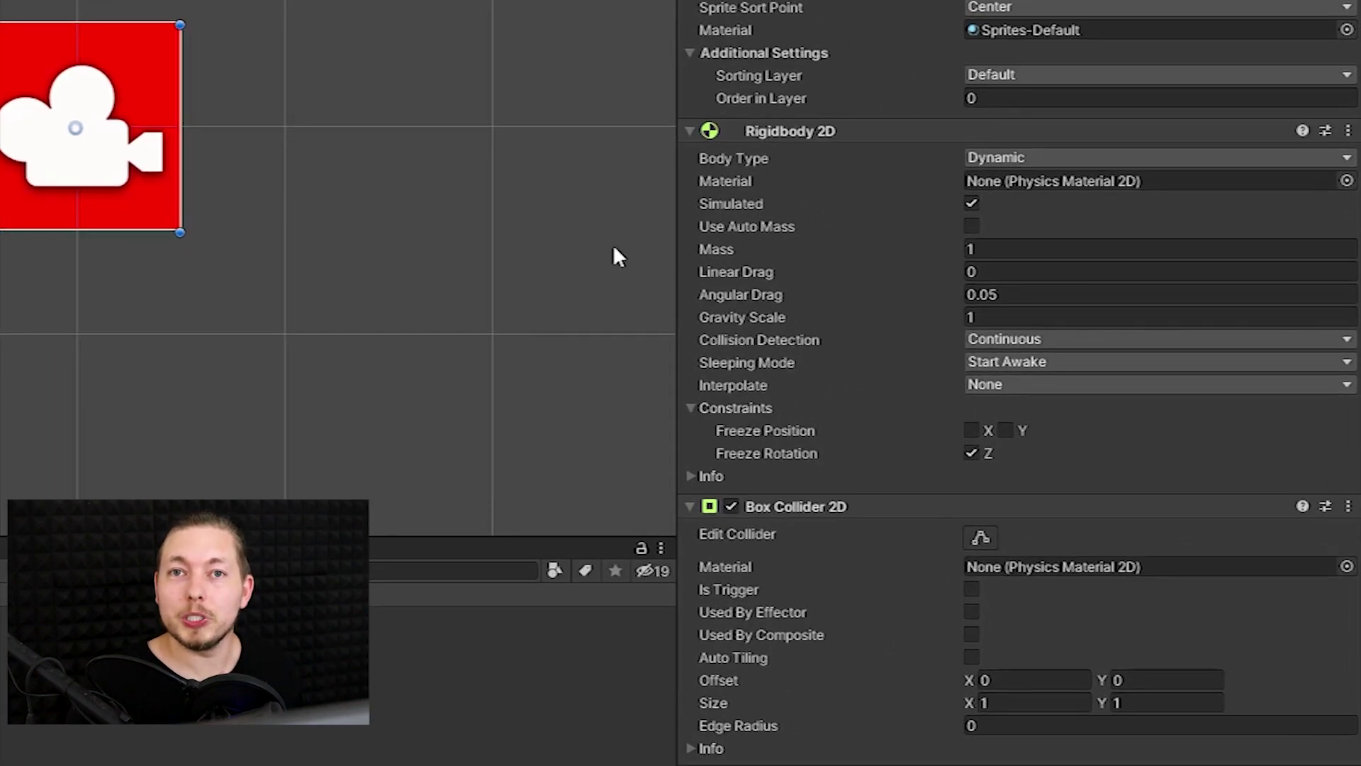
{"action": "left_click", "coordinate": [985, 536]}
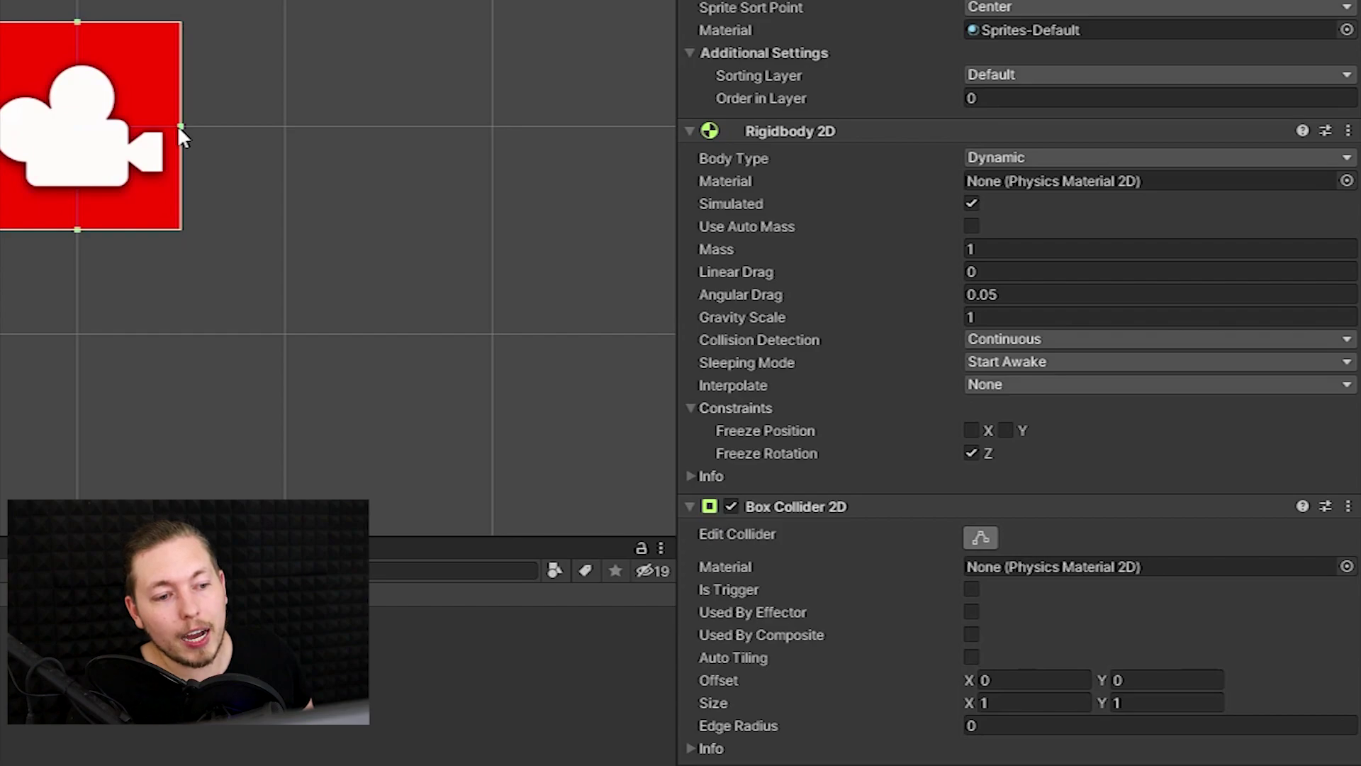
{"action": "left_click_drag", "start_coordinate": [179, 126], "coordinate": [0, 131]}
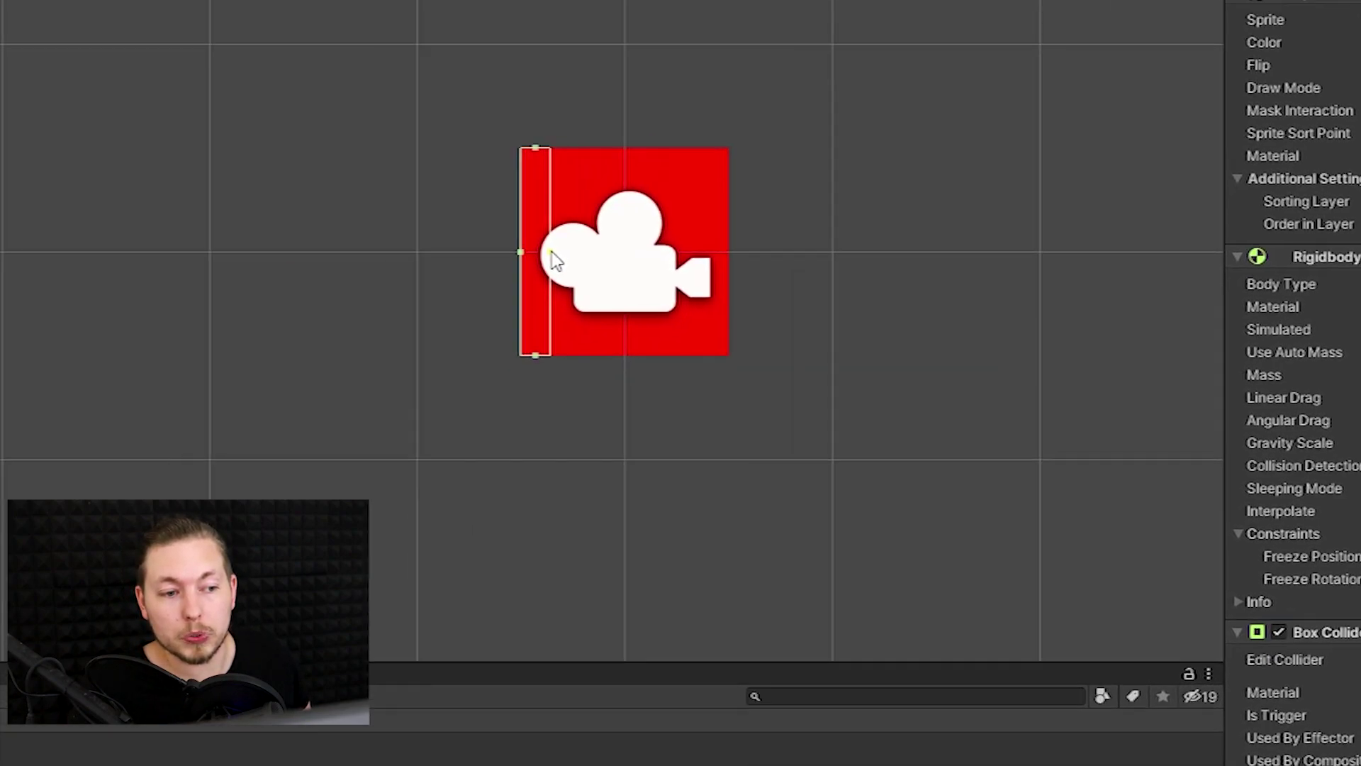
{"action": "left_click_drag", "start_coordinate": [0, 229], "coordinate": [0, 84]}
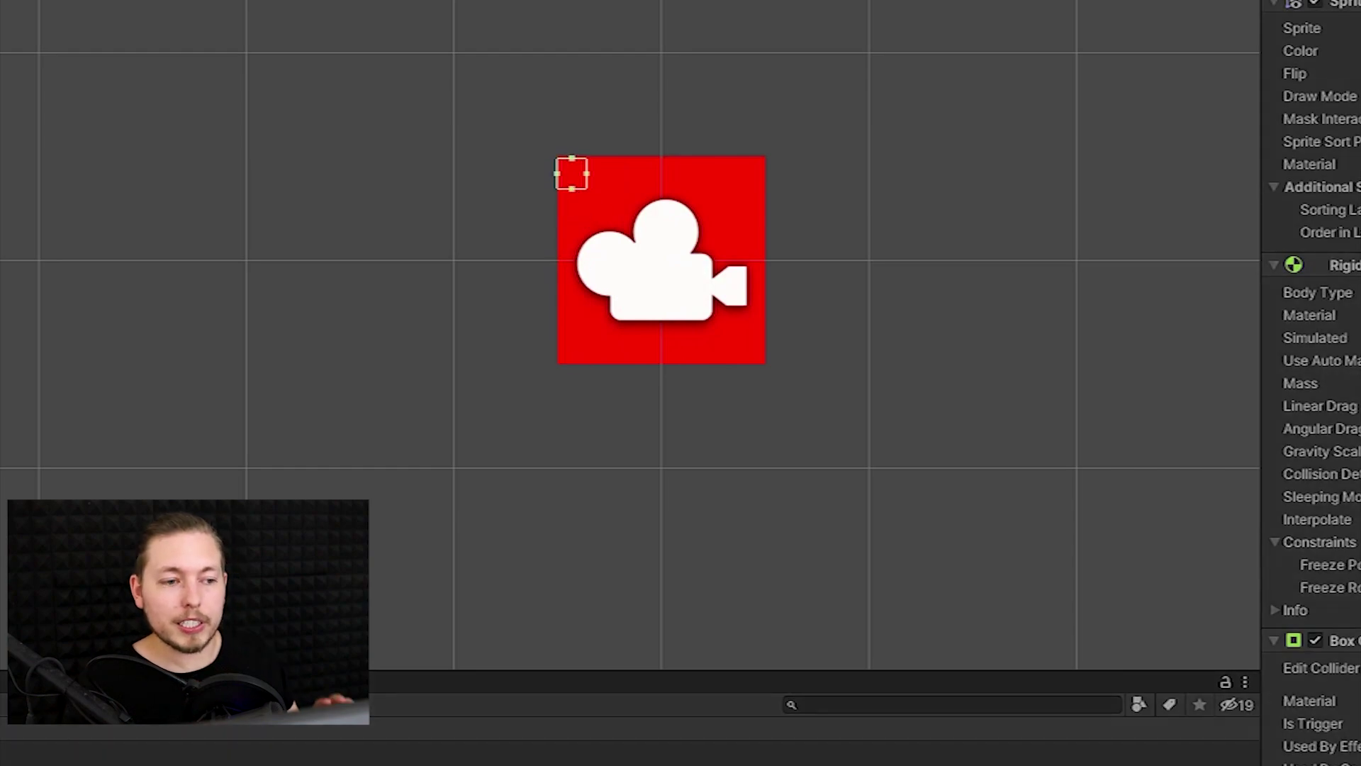
Undo the outline edit of the Player's Box Collider 2D and try toggling its Is Trigger option
{"action": "key", "text": "ctrl+p"}
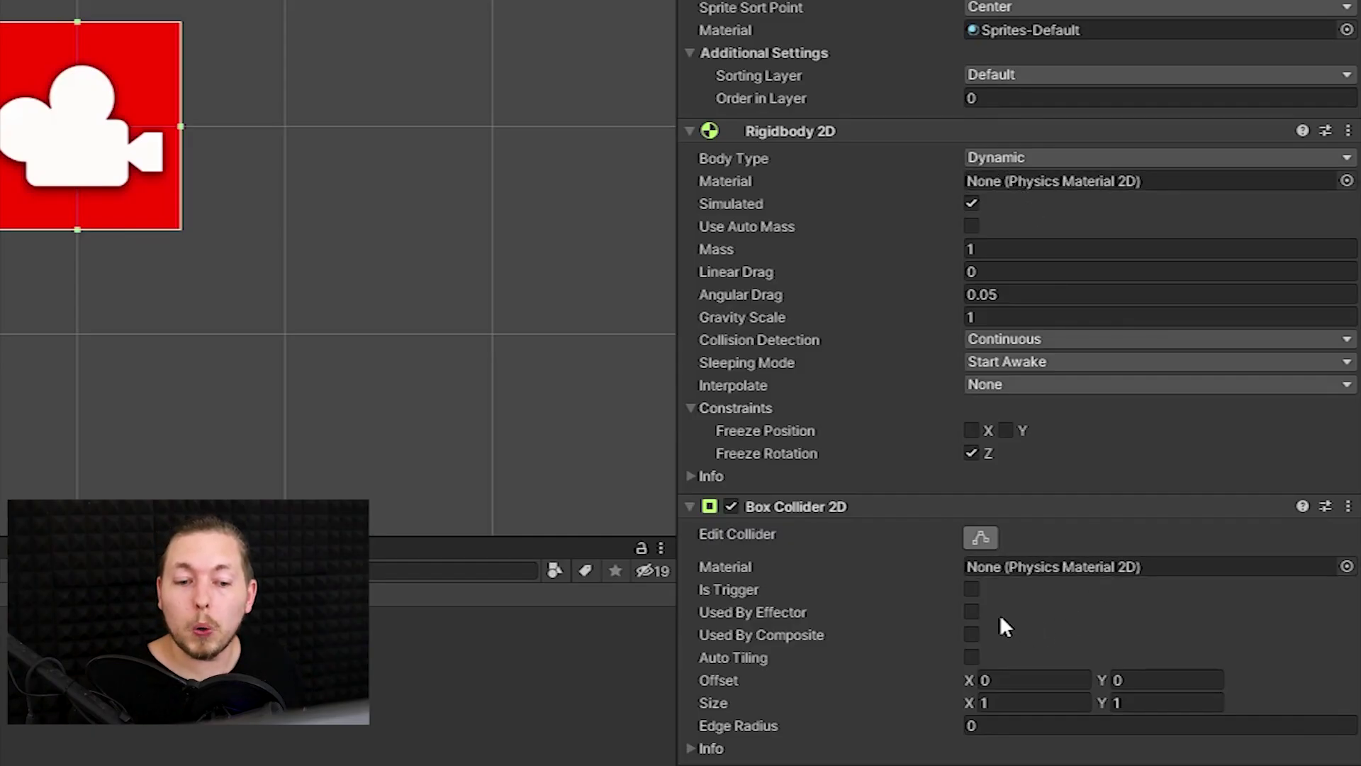
{"action": "left_click", "coordinate": [1036, 592]}
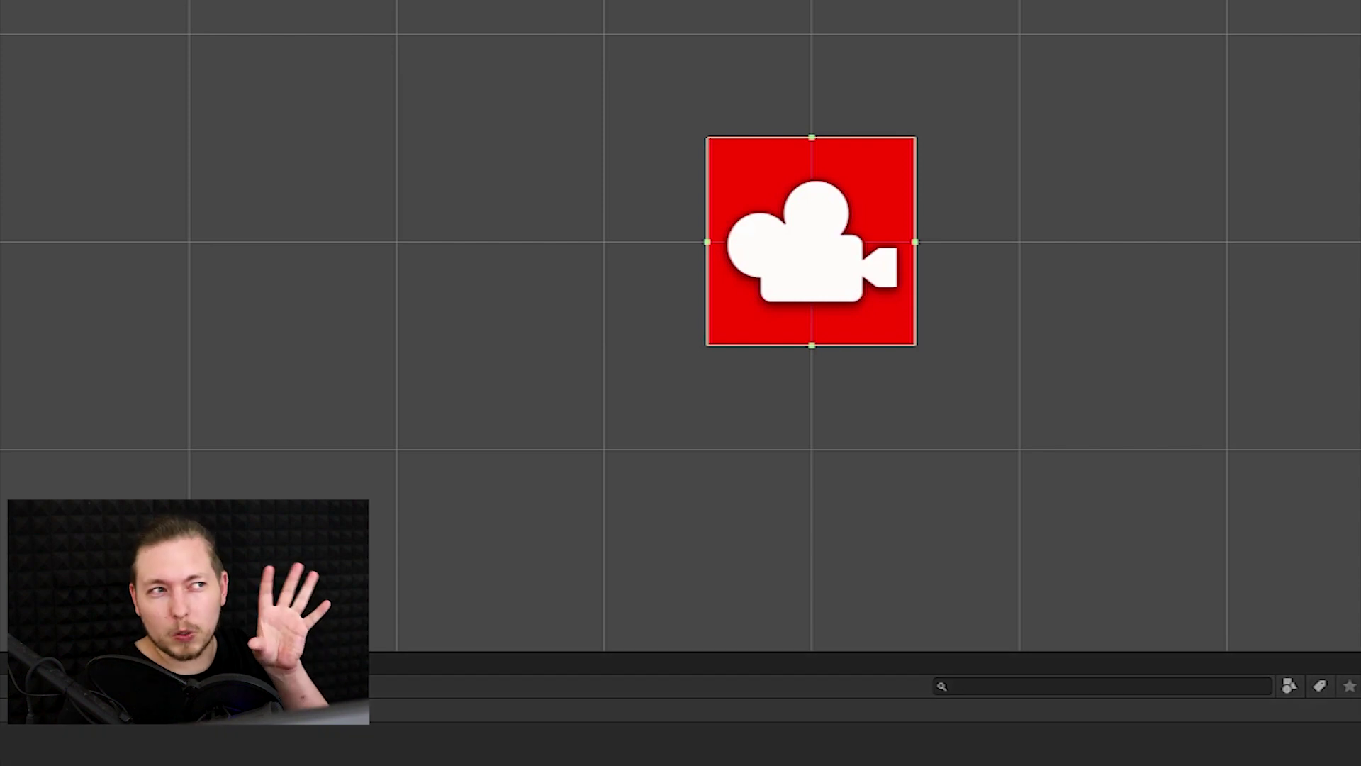
{"action": "key", "text": "ctrl+p"}
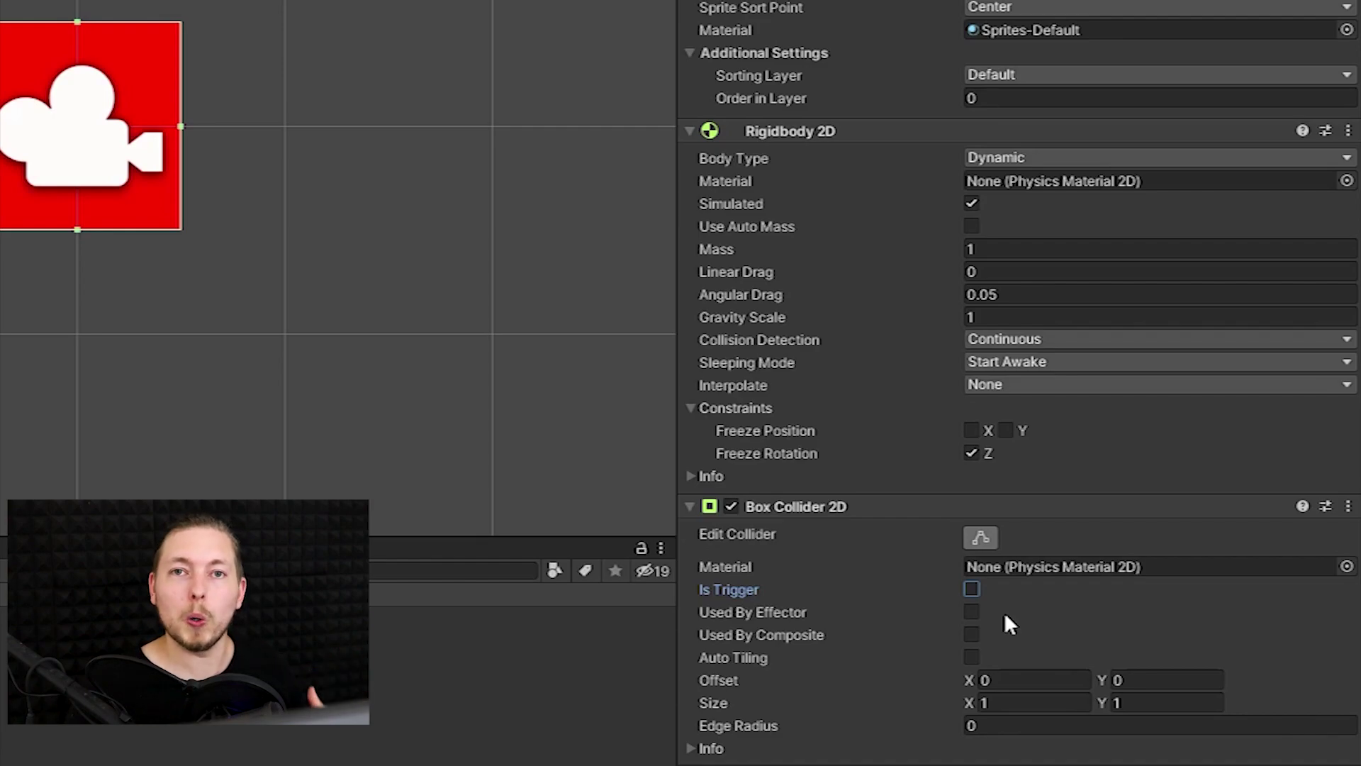
Search the components available for the Player for "eff" and leave the list without adding one
{"action": "left_click", "coordinate": [1019, 765]}
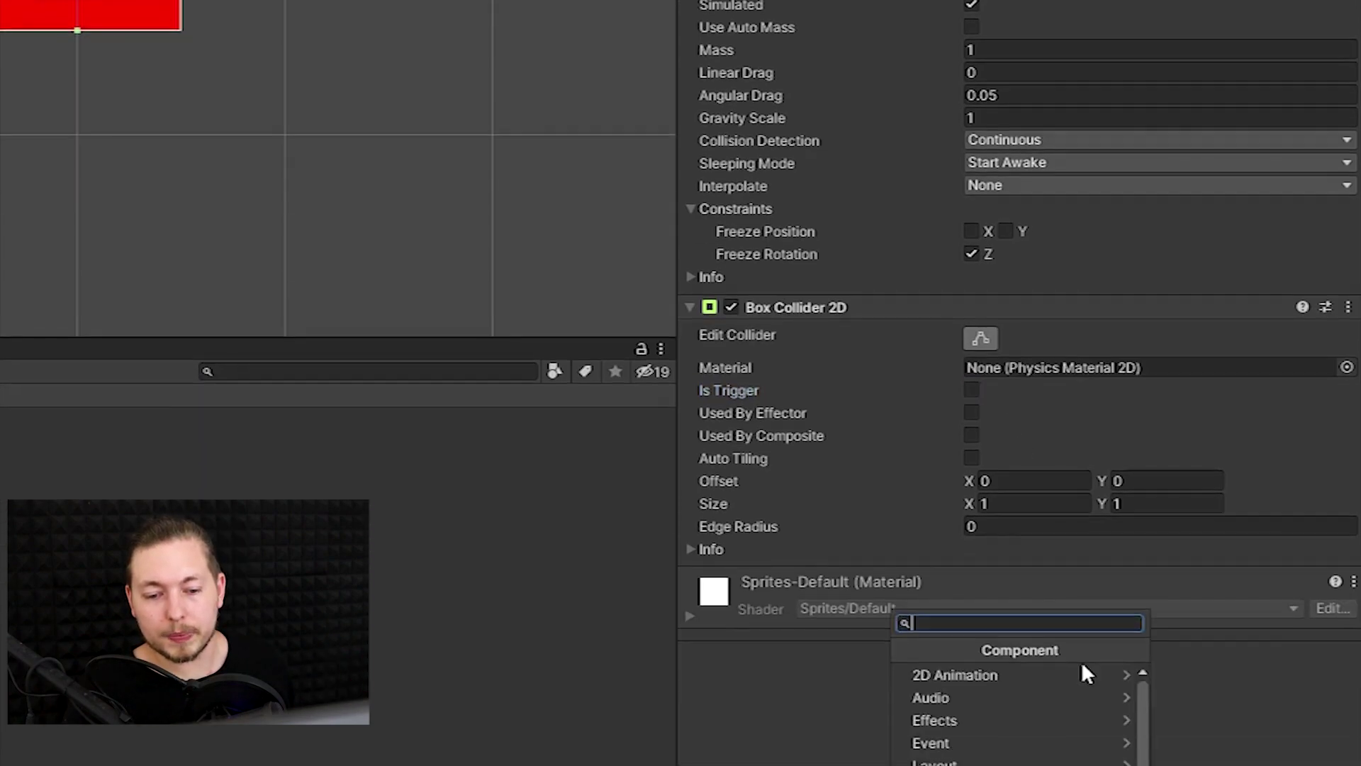
{"action": "type", "text": "eff"}
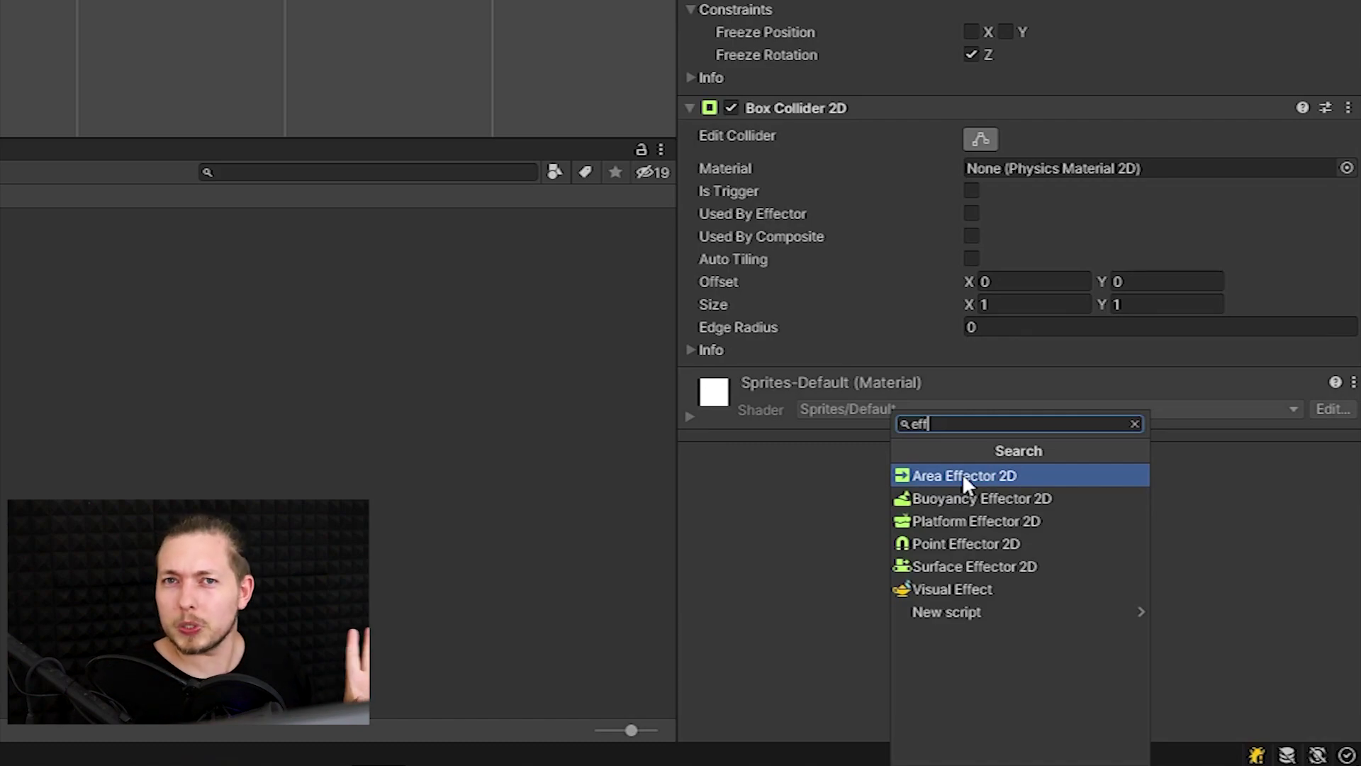
{"action": "key", "text": "Escape"}
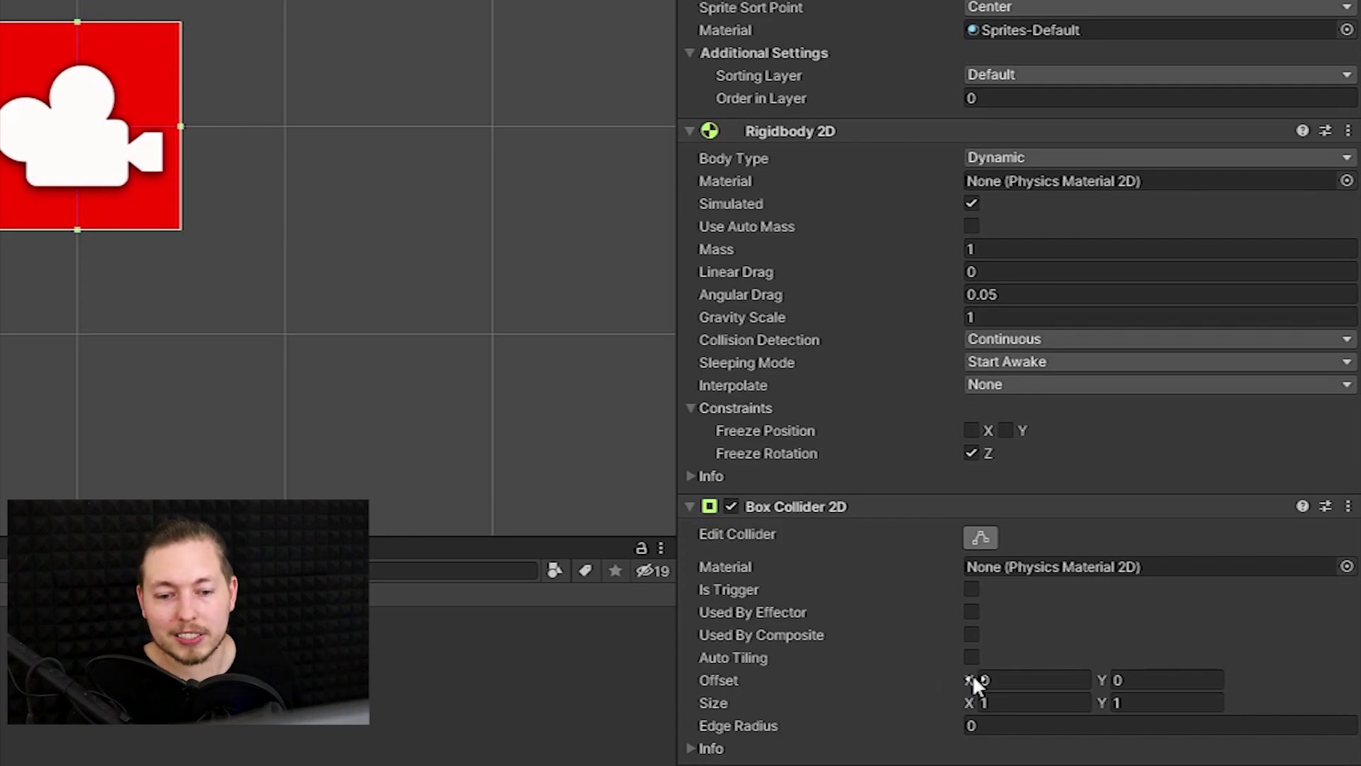
Try shifting the Player's Box Collider 2D offset, moving Y to -1.5, and set the Y offset back to 0
{"action": "left_click_drag", "start_coordinate": [972, 675], "coordinate": [1010, 674]}
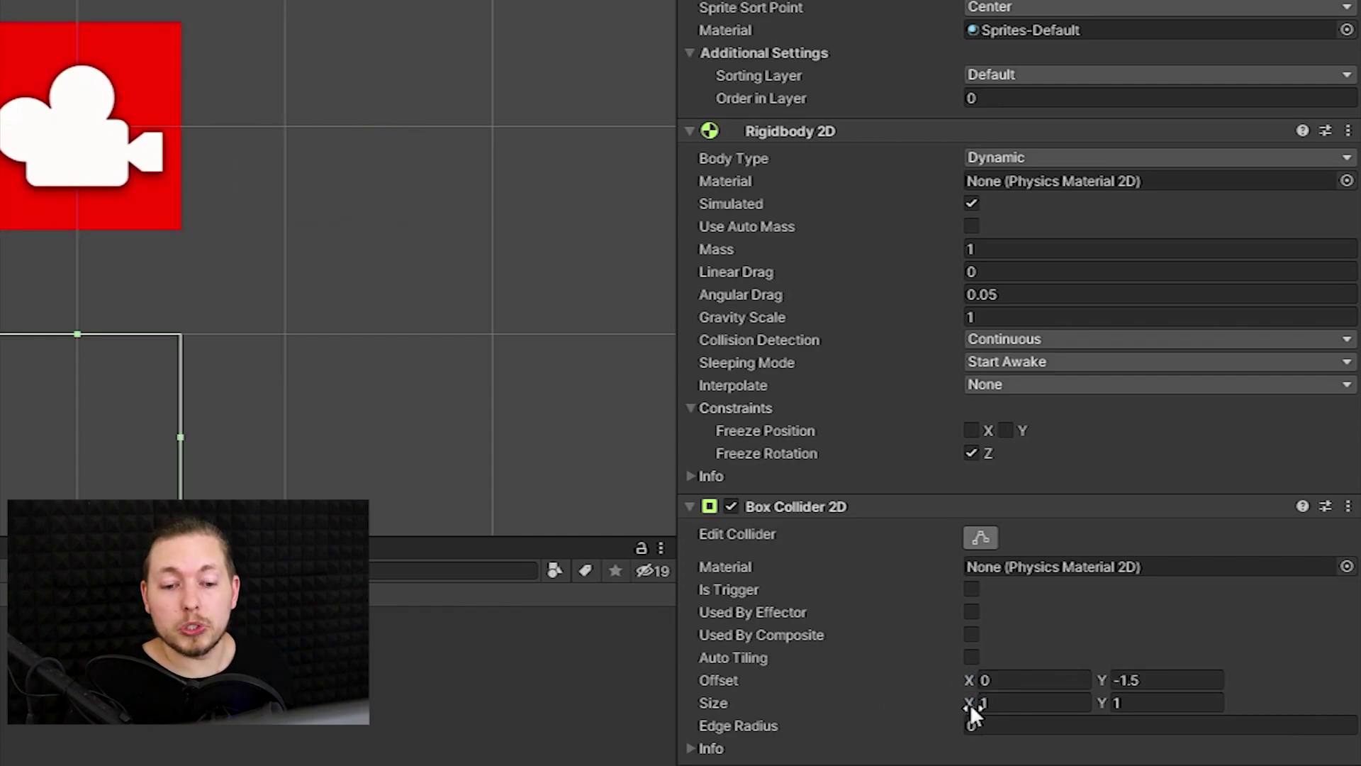
{"action": "left_click", "coordinate": [1167, 680]}
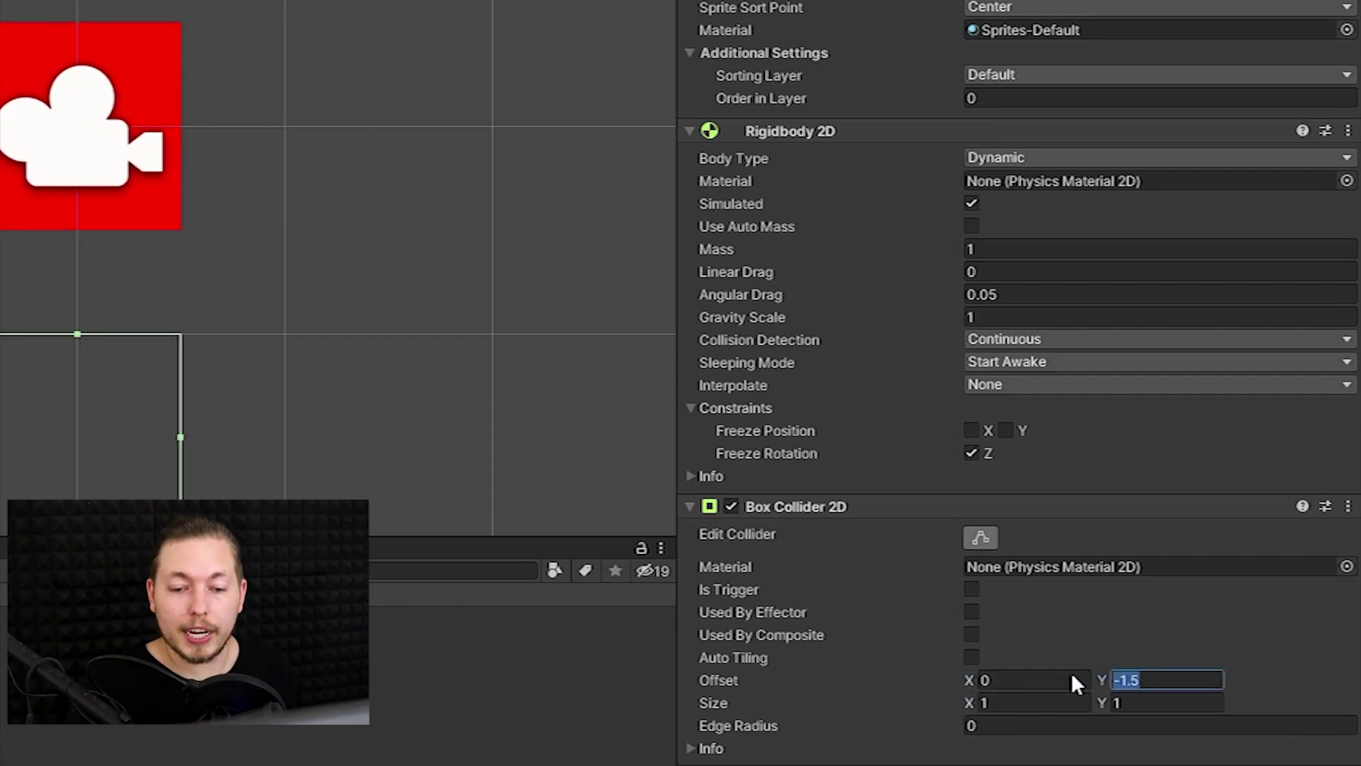
{"action": "type", "text": "0"}
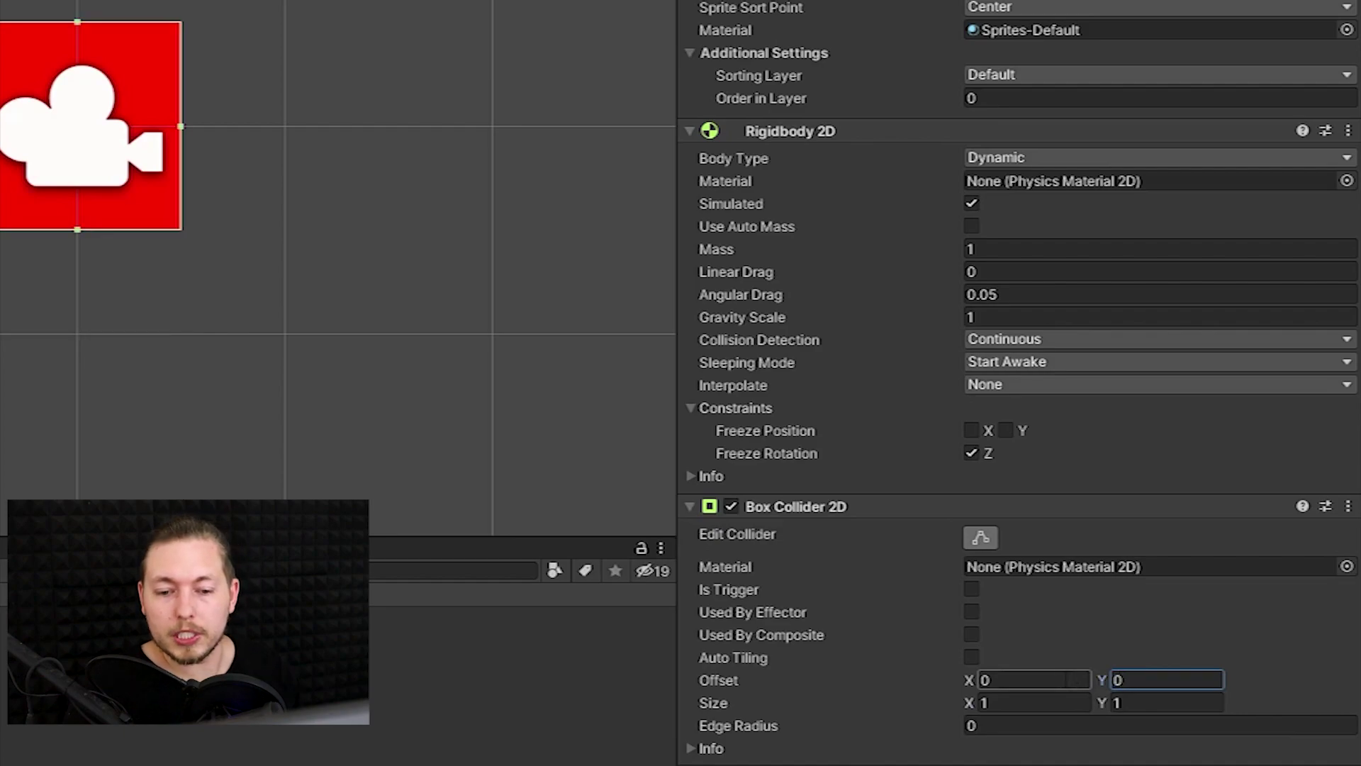
Enlarge the Player's Box Collider 2D size to 2.14 in X and 2.08 in Y
{"action": "left_click_drag", "start_coordinate": [984, 703], "coordinate": [1016, 696]}
{"action": "left_click_drag", "start_coordinate": [1102, 698], "coordinate": [1152, 702]}
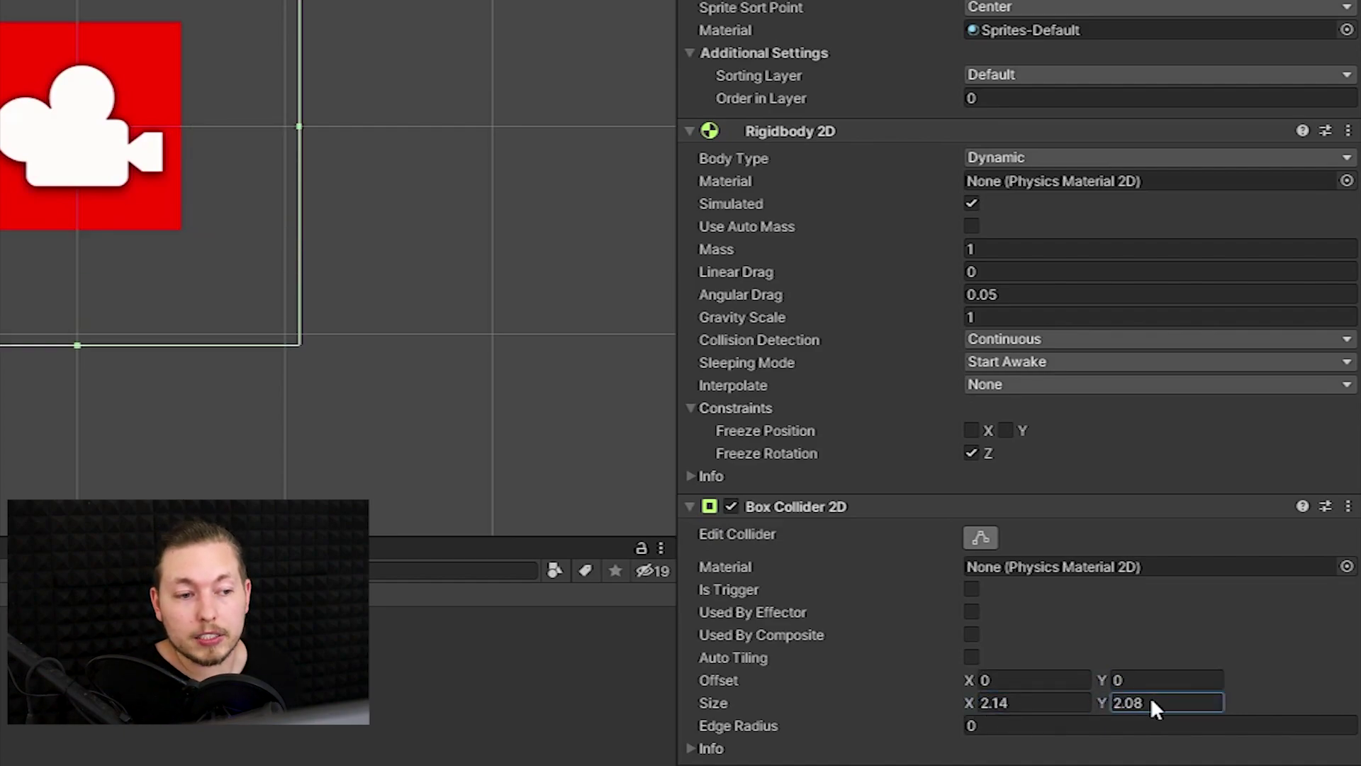